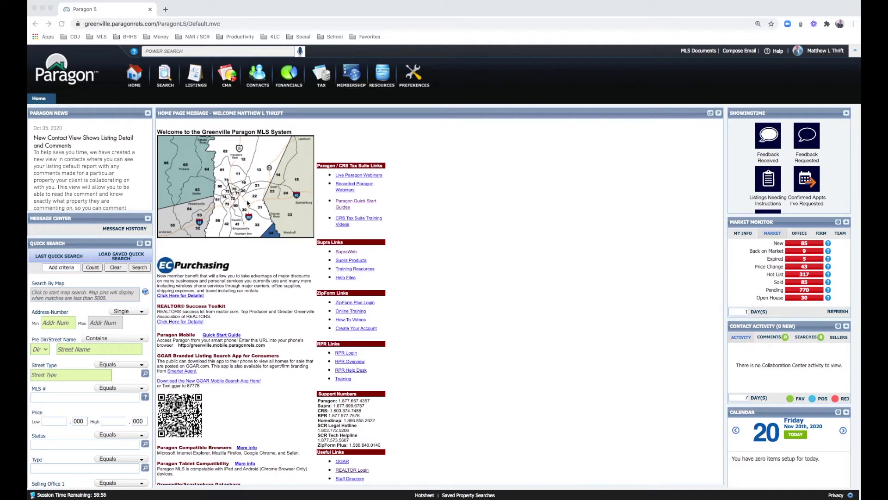
# Step: Open the MLS Digital Area Map and look up Pruitt Dr with Find Street
pyautogui.click(226, 194)
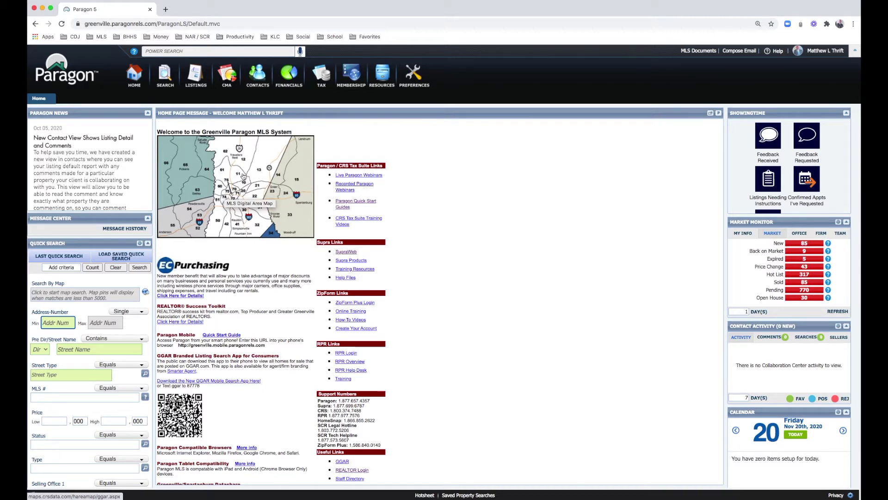
pyautogui.click(239, 188)
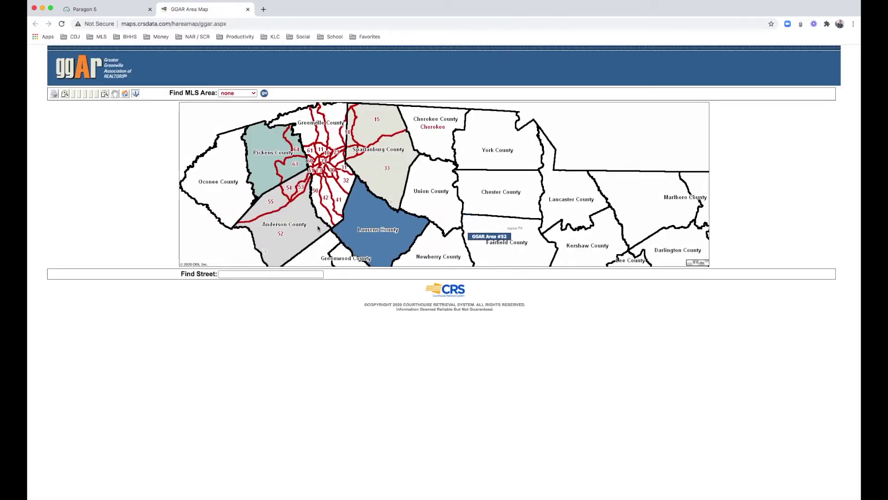
pyautogui.click(227, 276)
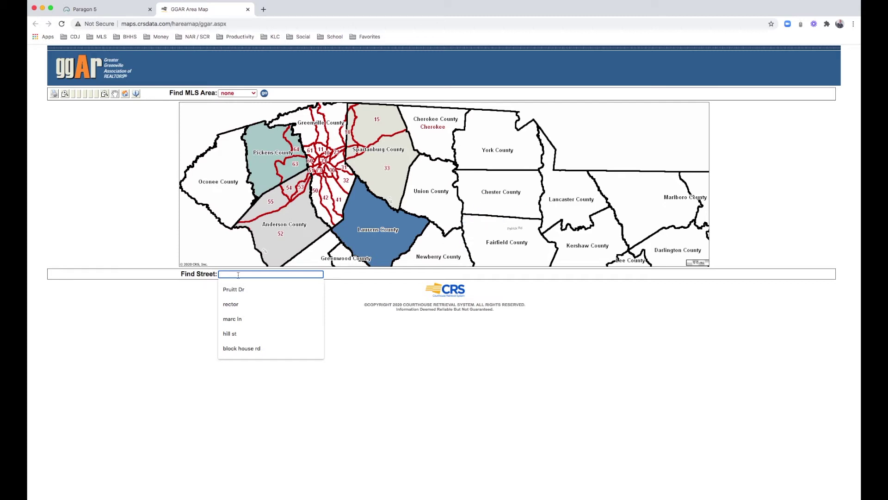
pyautogui.click(237, 289)
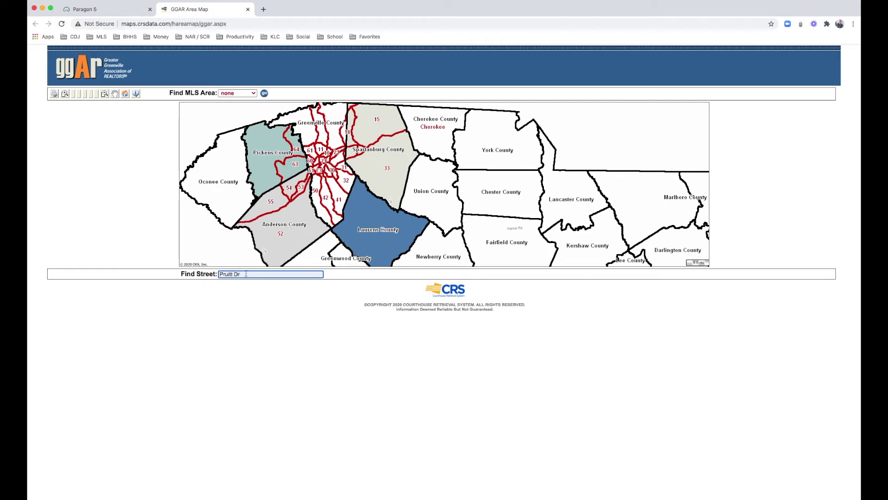
pyautogui.press('Return')
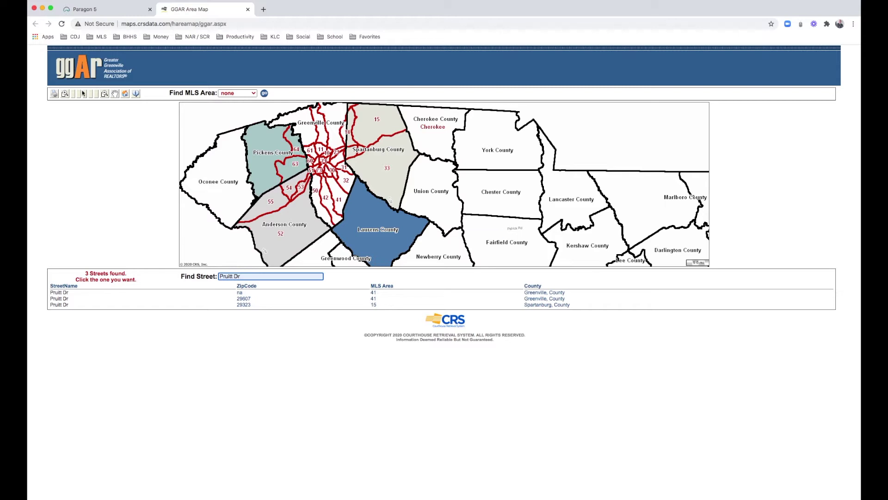
# Step: Zoom in and pan the map to inspect the Pruitt Dr matches in areas 41 and 15, then close the map
pyautogui.click(64, 94)
pyautogui.click(296, 171)
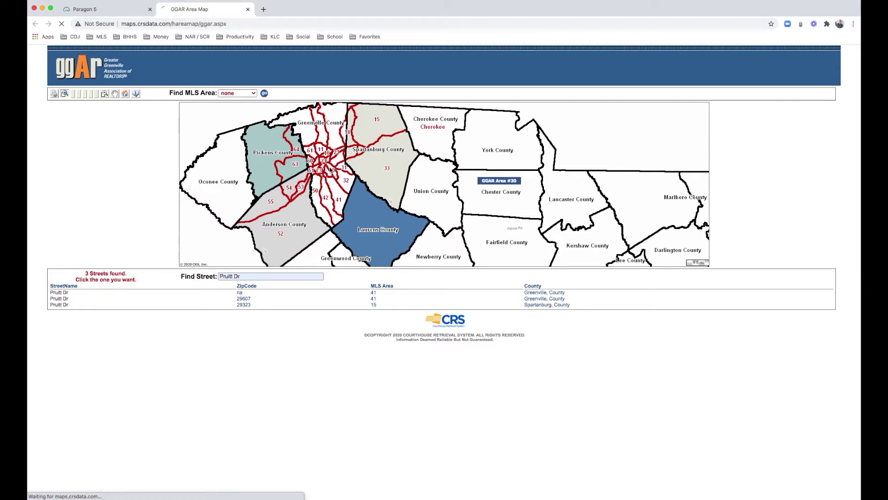
pyautogui.click(117, 94)
pyautogui.moveTo(304, 154)
pyautogui.mouseDown()
pyautogui.moveTo(272, 175)
pyautogui.moveTo(307, 150)
pyautogui.mouseUp()
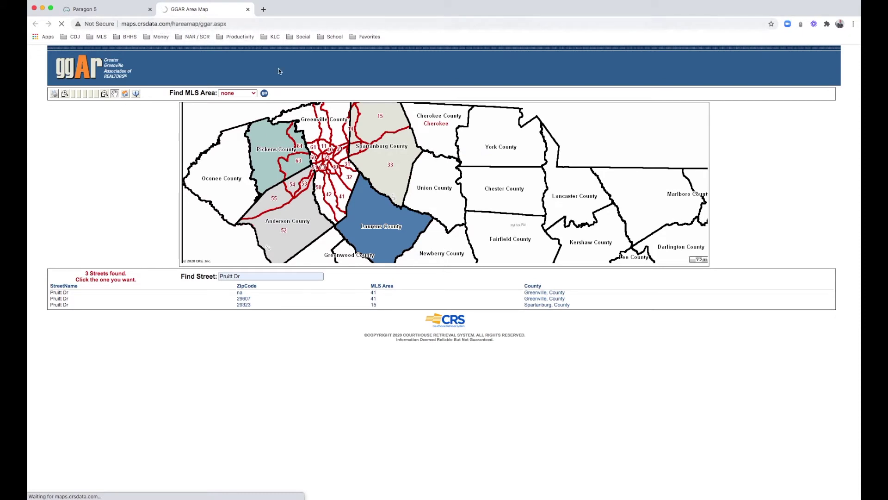
pyautogui.click(248, 9)
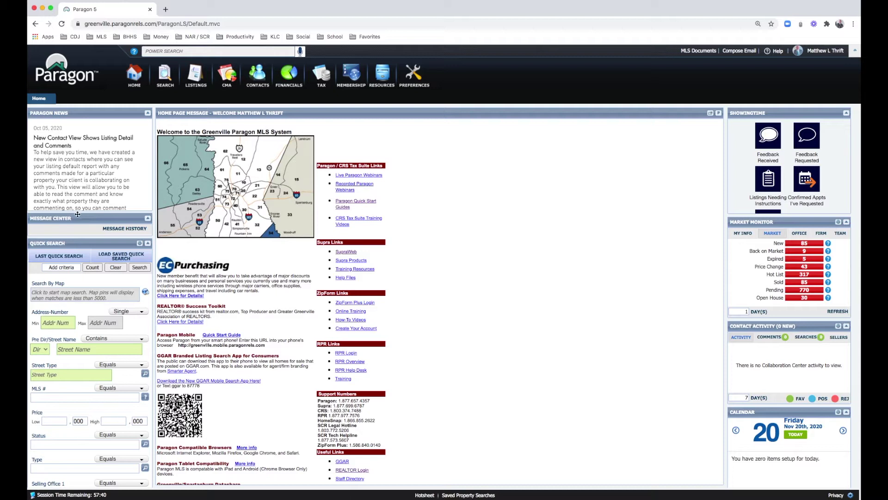
pyautogui.scroll(-3, 79, 244)
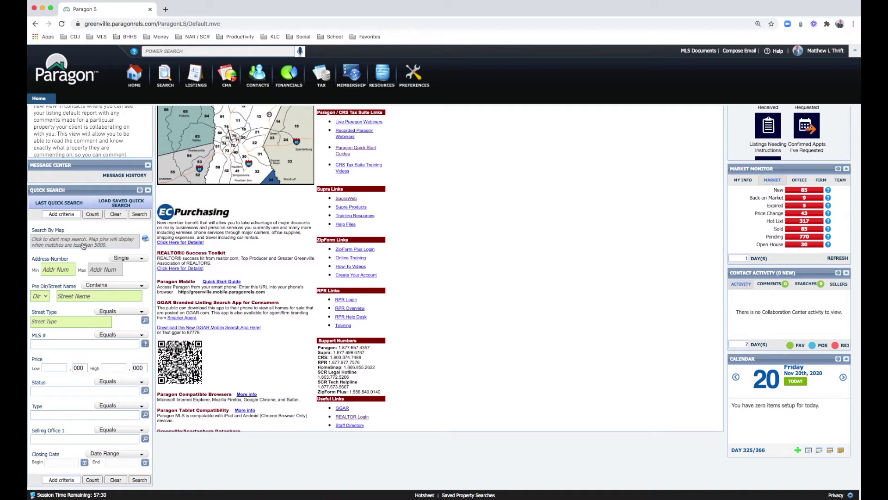
pyautogui.scroll(1, 84, 246)
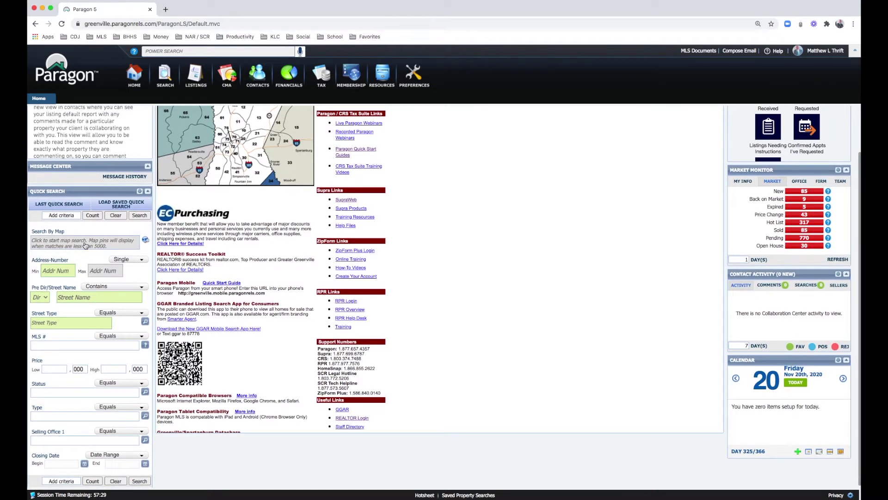
pyautogui.scroll(-1, 85, 245)
pyautogui.click(65, 269)
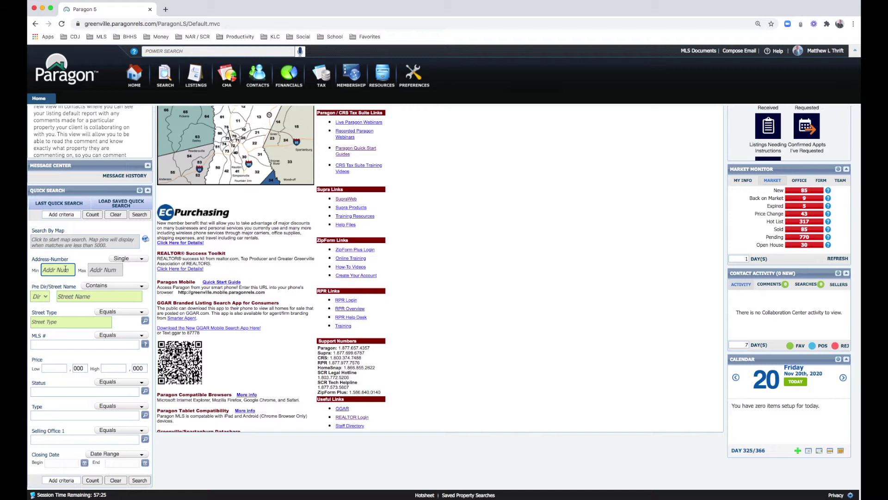
pyautogui.press('Tab')
pyautogui.press('Tab')
pyautogui.press('Tab')
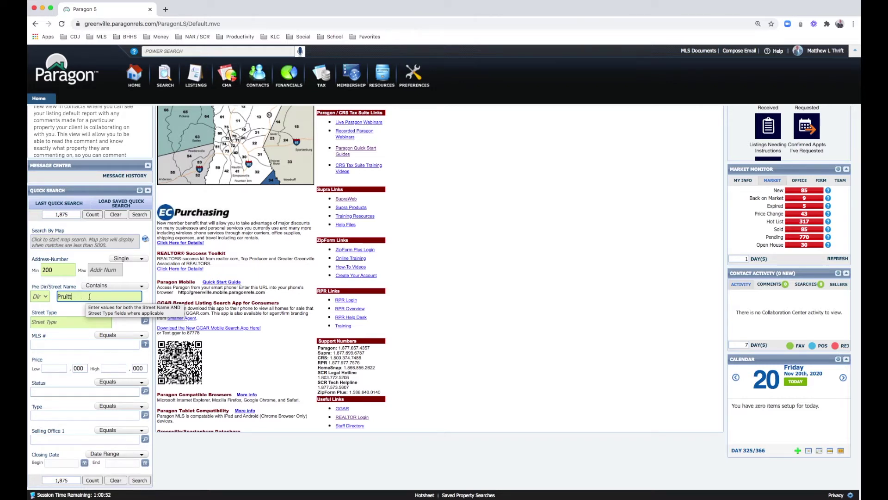
pyautogui.click(49, 321)
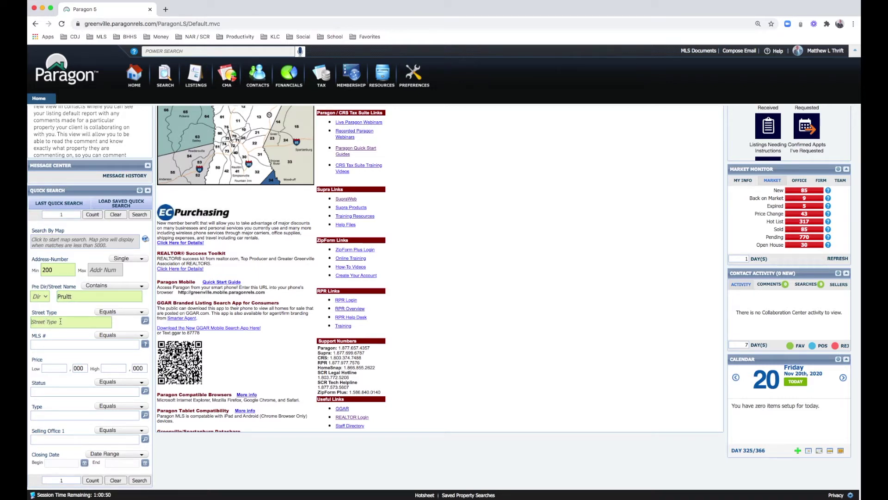
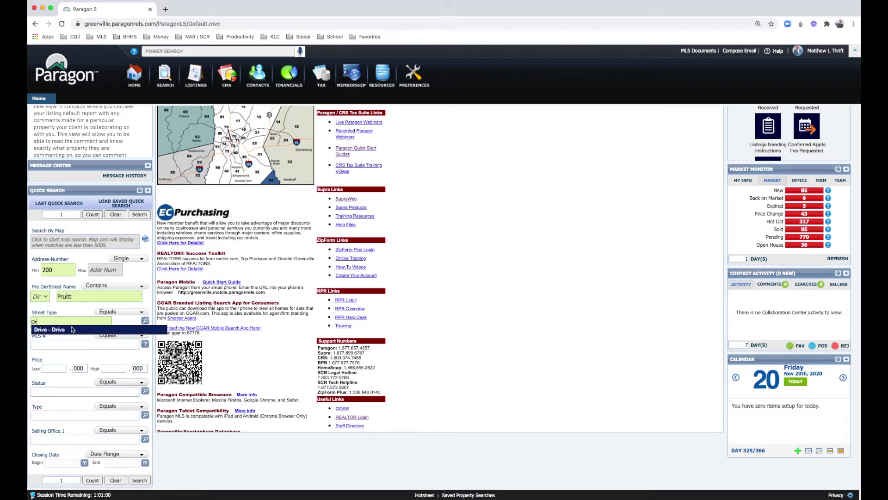
pyautogui.click(67, 329)
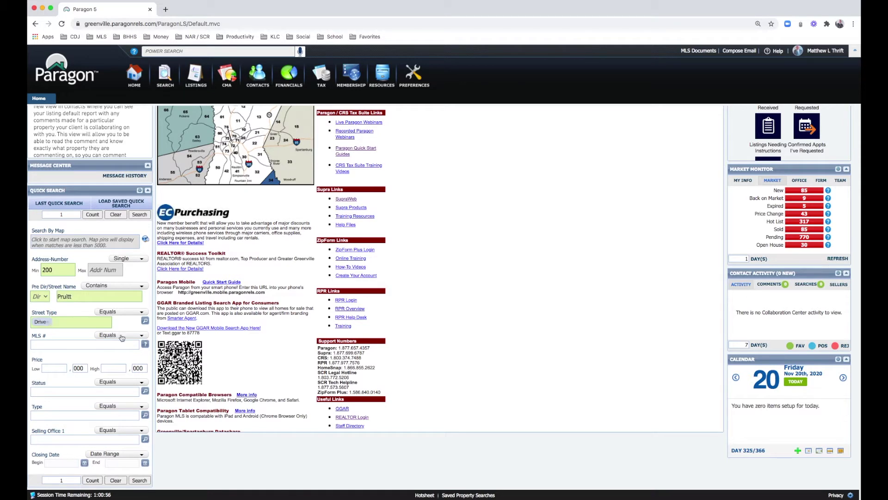
# Step: Open the property Type list and close it without making changes
pyautogui.scroll(-1, 57, 222)
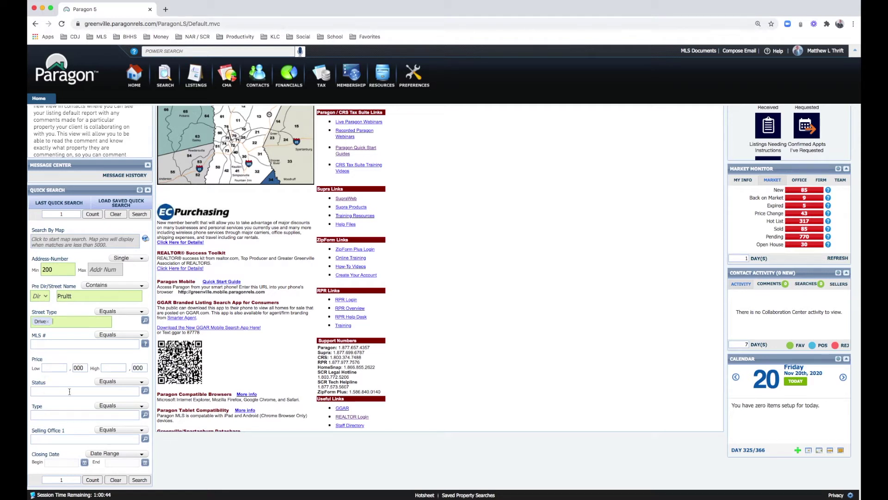
pyautogui.click(144, 415)
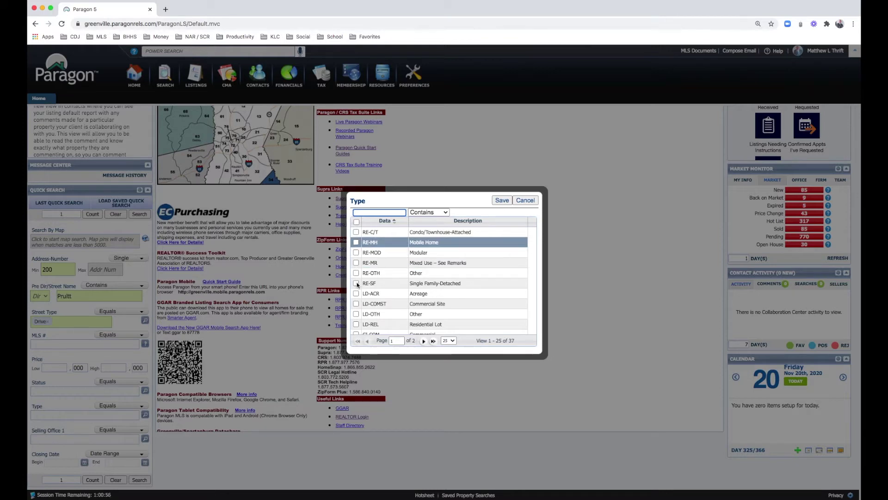
pyautogui.click(526, 200)
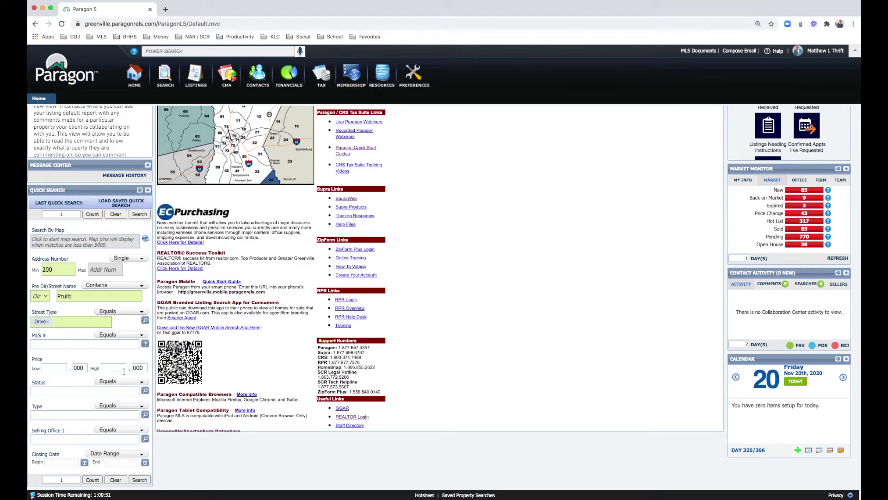
pyautogui.click(139, 480)
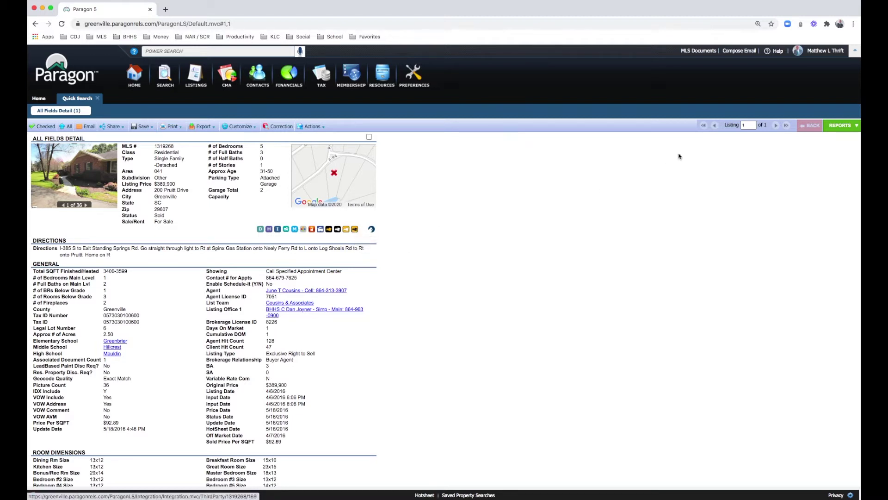
pyautogui.click(841, 128)
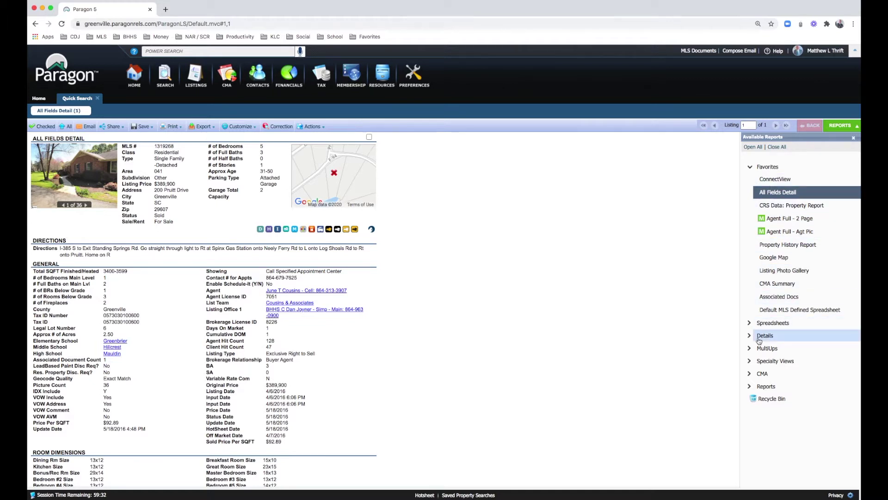
pyautogui.click(749, 361)
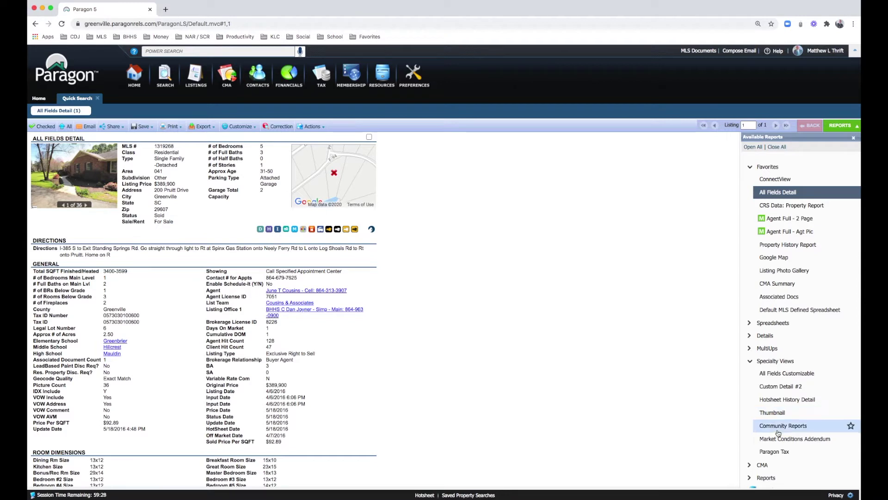
# Step: Add Community Reports to Favorites and open the listing's Property History Report
pyautogui.moveTo(780, 324); pyautogui.dragTo(768, 314)
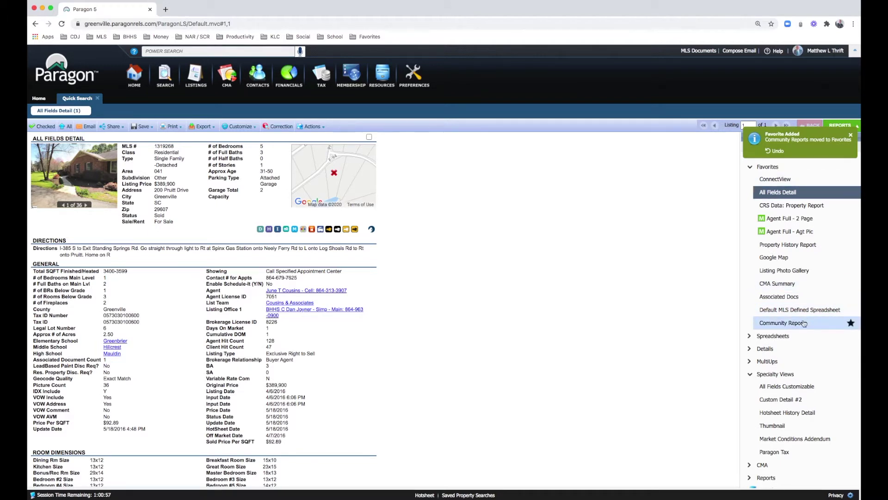
pyautogui.click(775, 374)
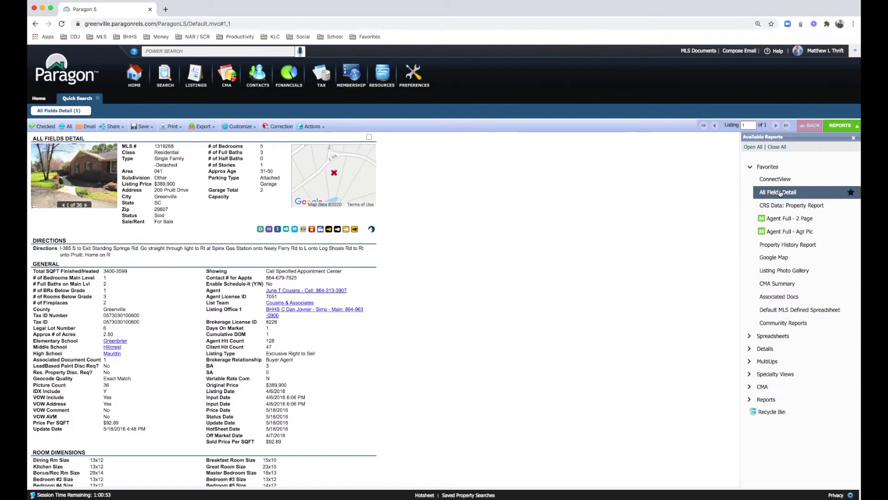
pyautogui.click(778, 245)
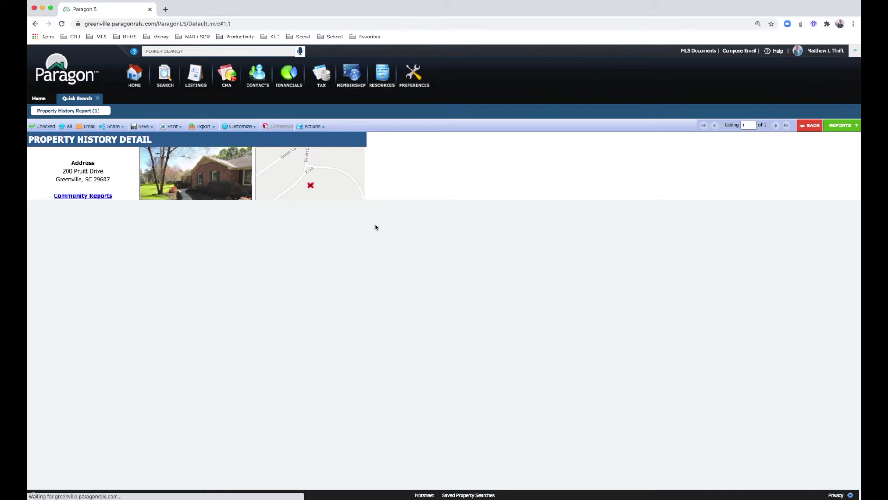
# Step: Review the CRS Data property report and associated documents, then return to the home dashboard
pyautogui.click(841, 126)
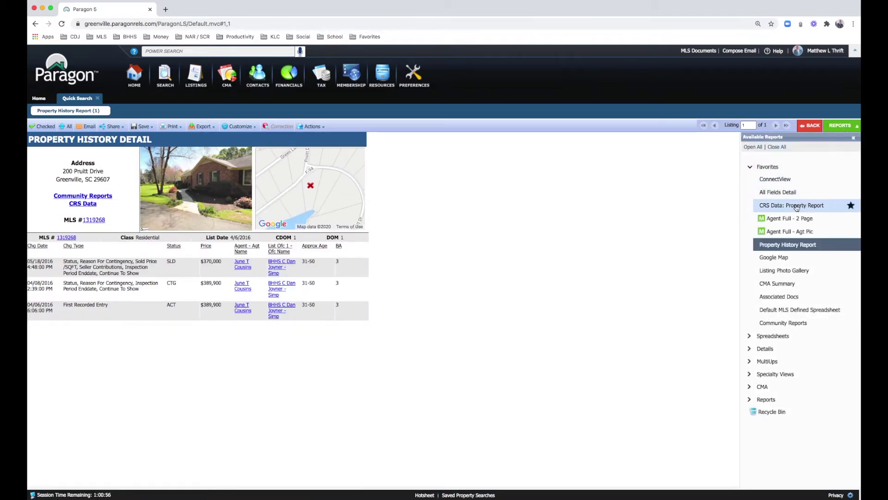
pyautogui.click(795, 206)
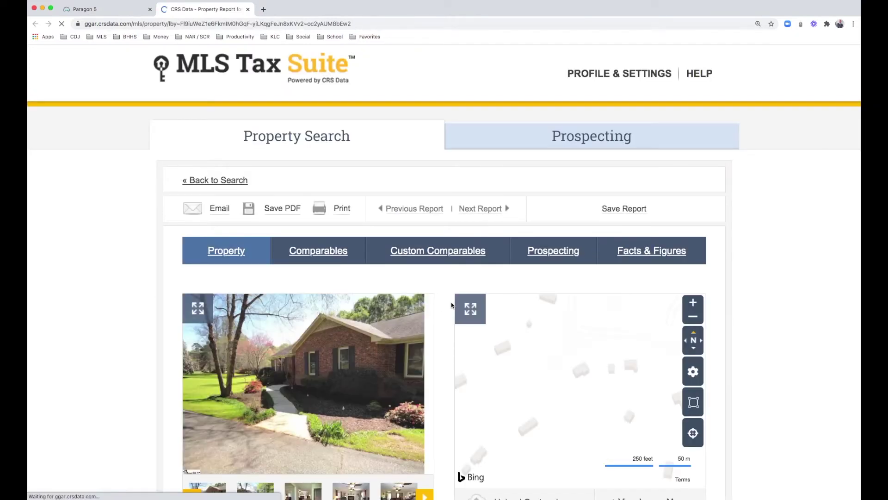
pyautogui.click(91, 10)
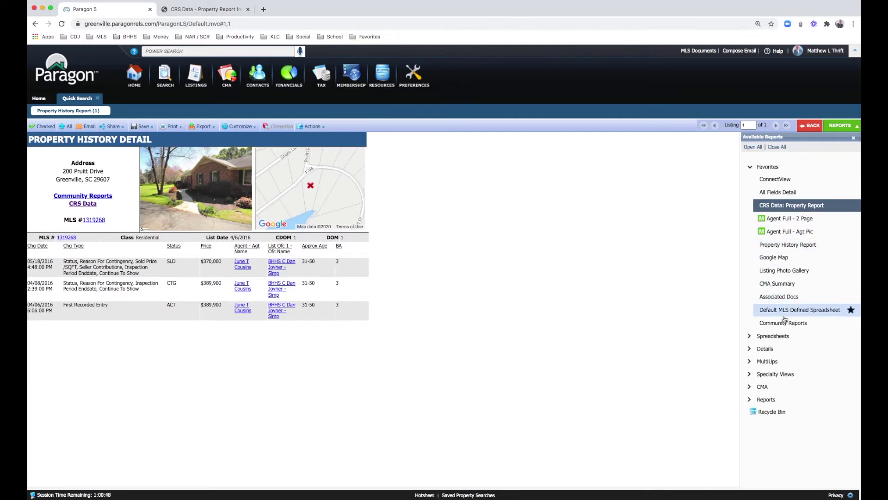
pyautogui.click(788, 297)
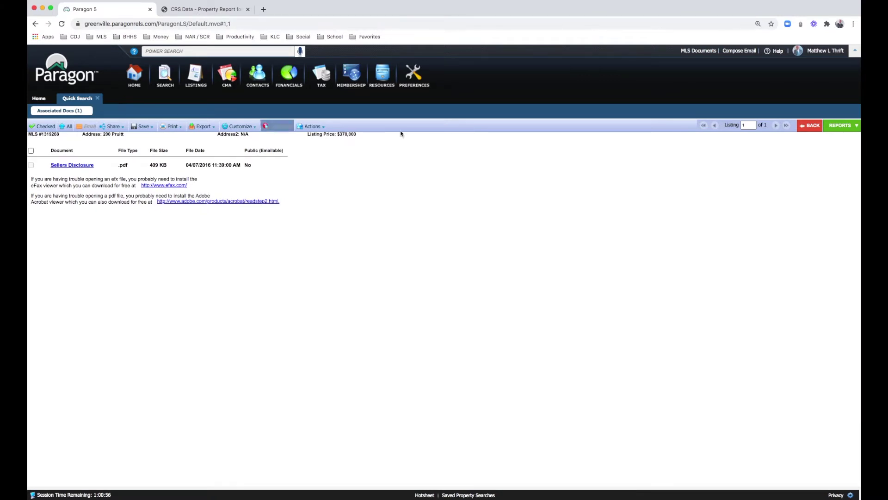
pyautogui.click(812, 126)
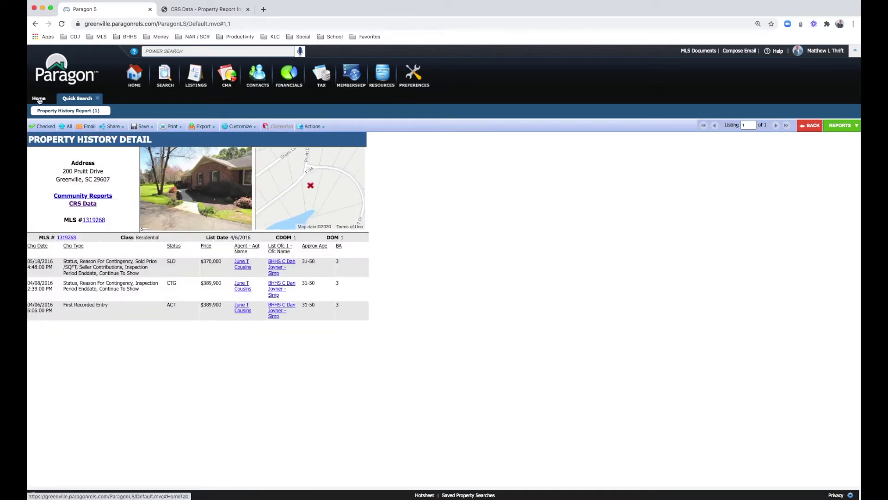
pyautogui.click(39, 99)
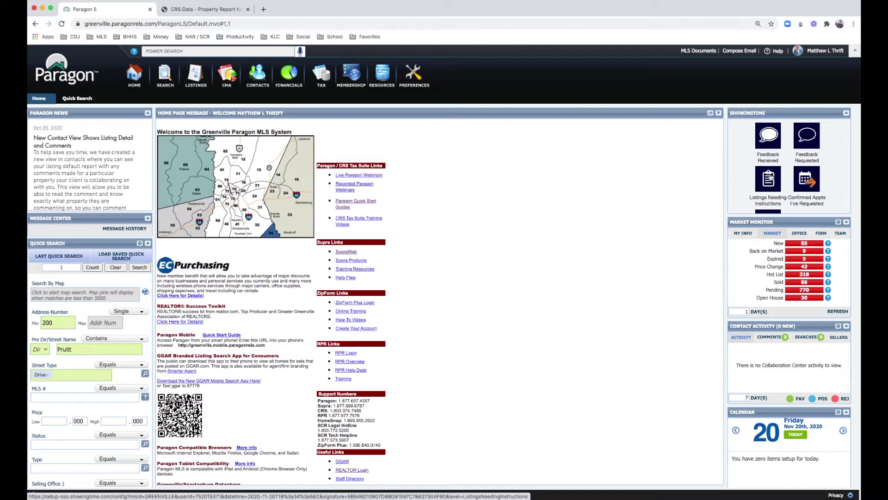
pyautogui.scroll(-2, 770, 177)
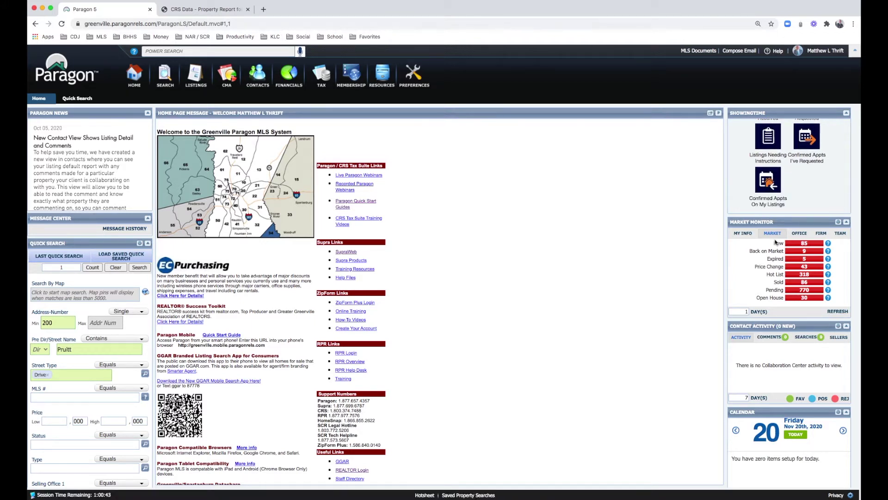
pyautogui.click(742, 234)
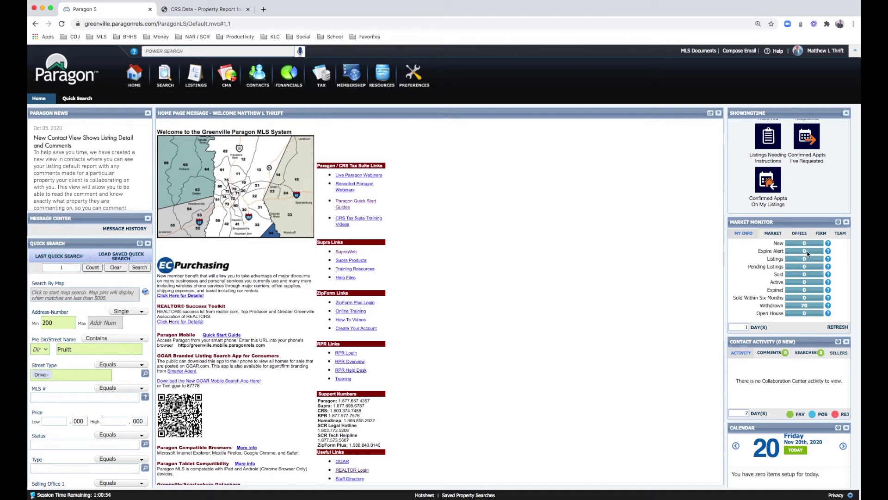
pyautogui.click(775, 234)
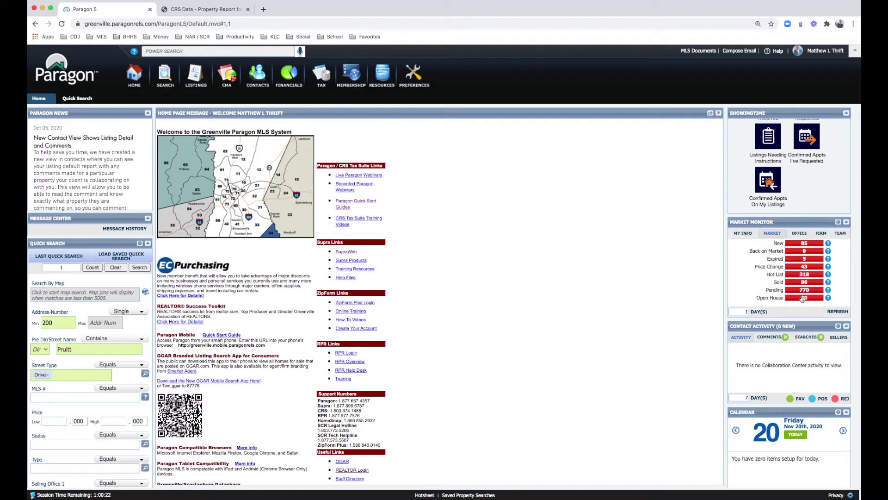
# Step: Switch Market Monitor to firm-level counts over the last 3 days and refresh
pyautogui.click(800, 233)
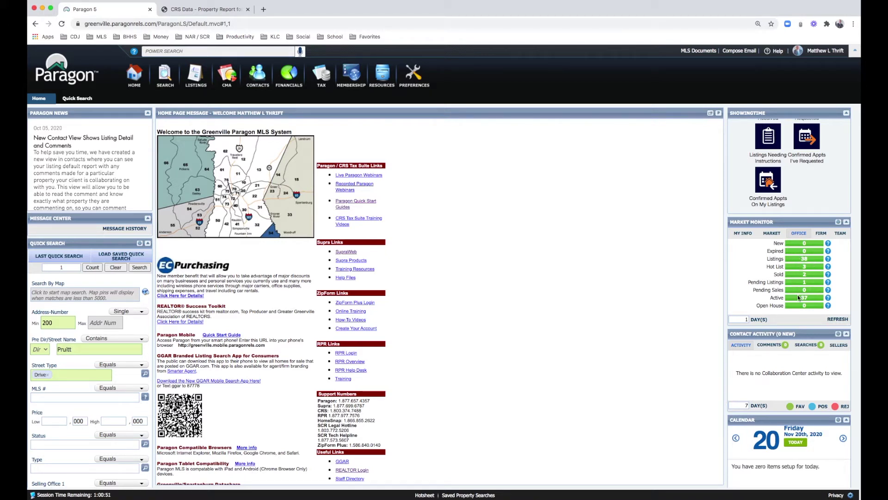
pyautogui.click(821, 234)
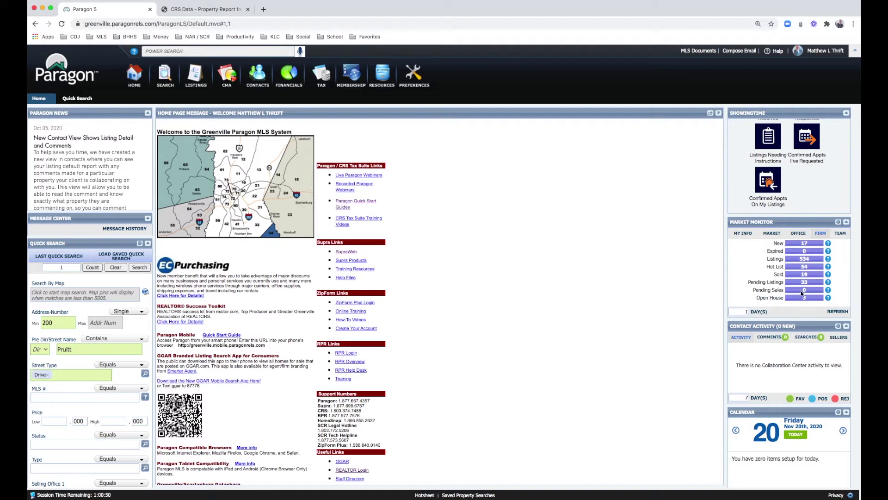
pyautogui.click(744, 312)
pyautogui.press('Tab')
pyautogui.click(835, 312)
pyautogui.scroll(-2, 780, 333)
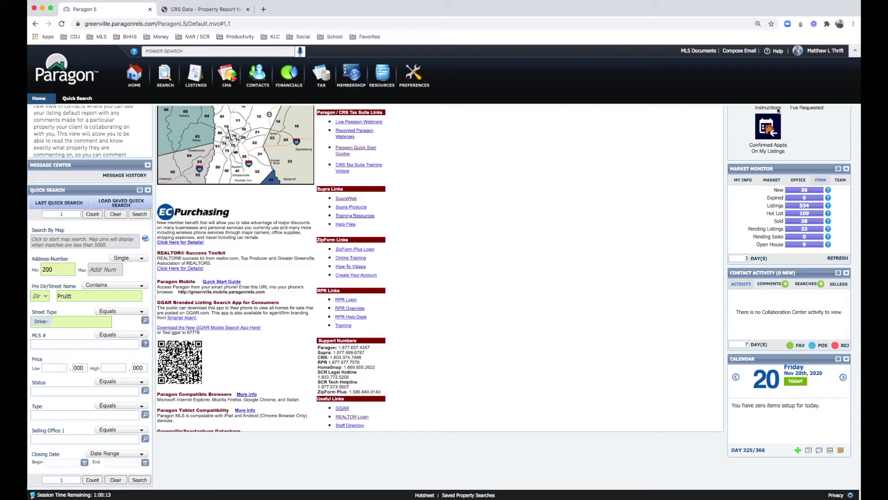
pyautogui.click(777, 52)
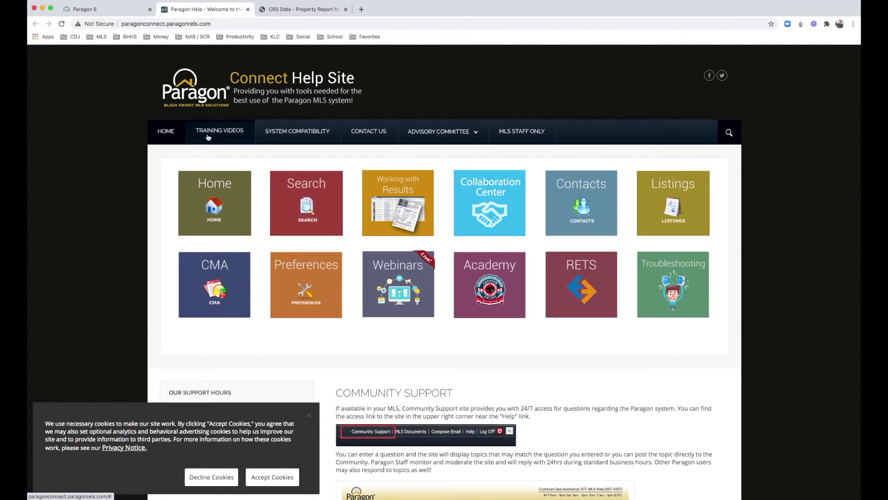
# Step: Switch back to the Paragon MLS home page tab
pyautogui.click(121, 9)
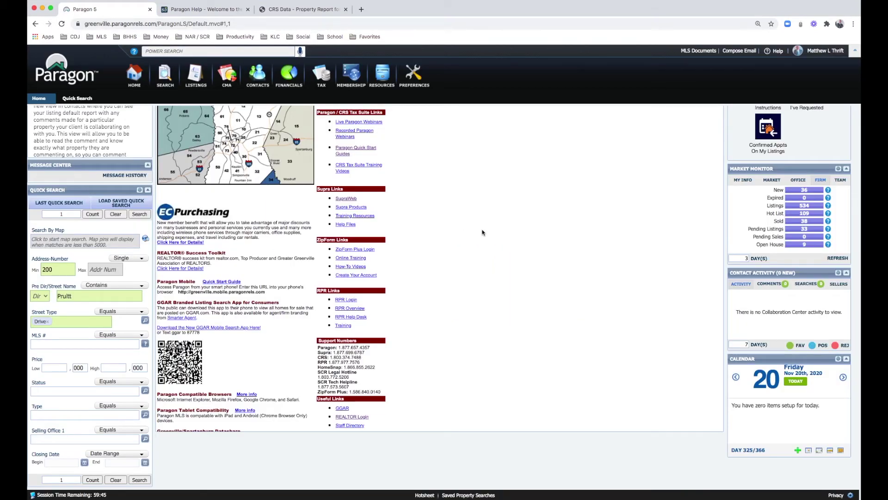
# Step: Check the Last Quick Search list, then start a new Residential search from the Search menu
pyautogui.scroll(1, 74, 294)
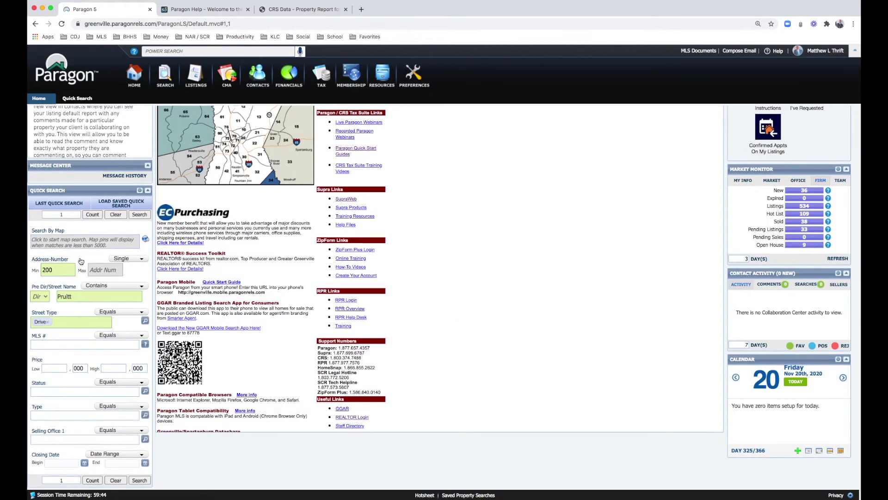
pyautogui.scroll(3, 81, 261)
pyautogui.click(81, 259)
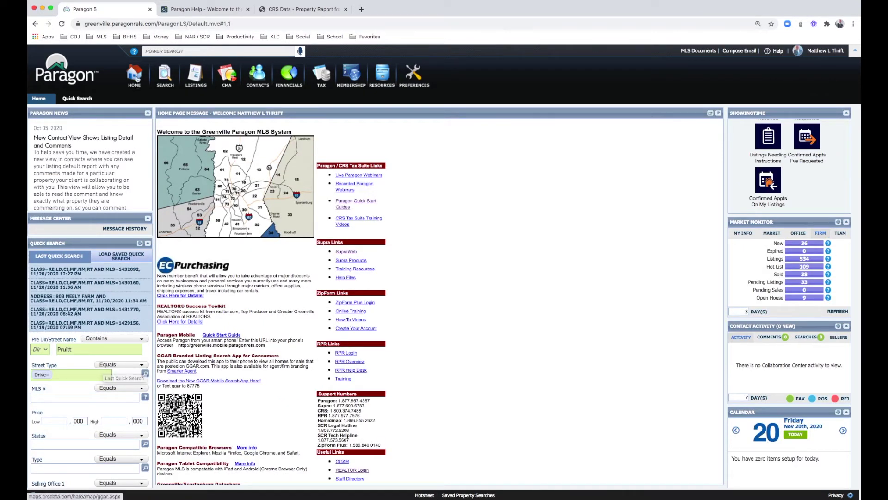
pyautogui.scroll(-1, 160, 82)
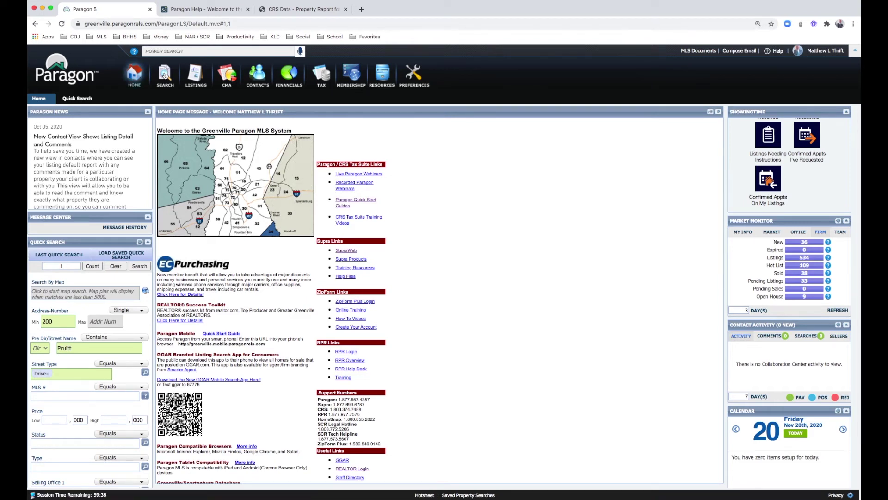
pyautogui.click(165, 75)
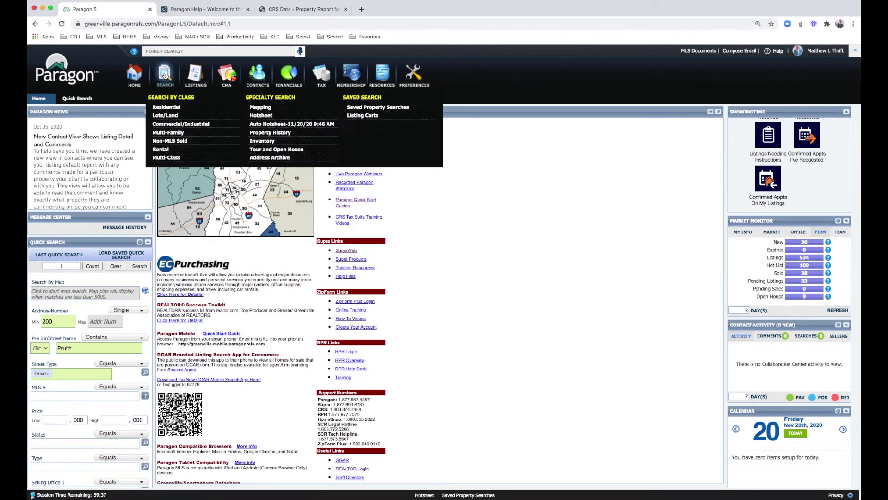
pyautogui.click(165, 110)
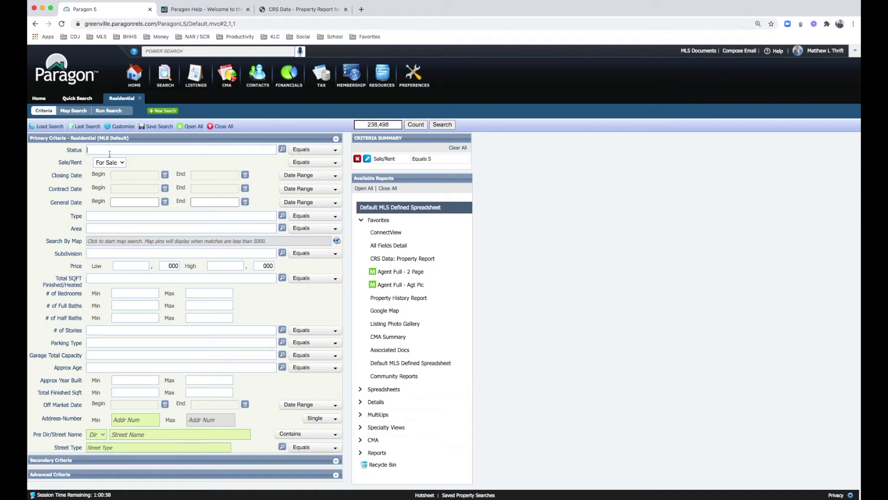
# Step: Limit the residential search to Status ACT and Type SF, narrowing it to 1,890 listings
pyautogui.write('ct')
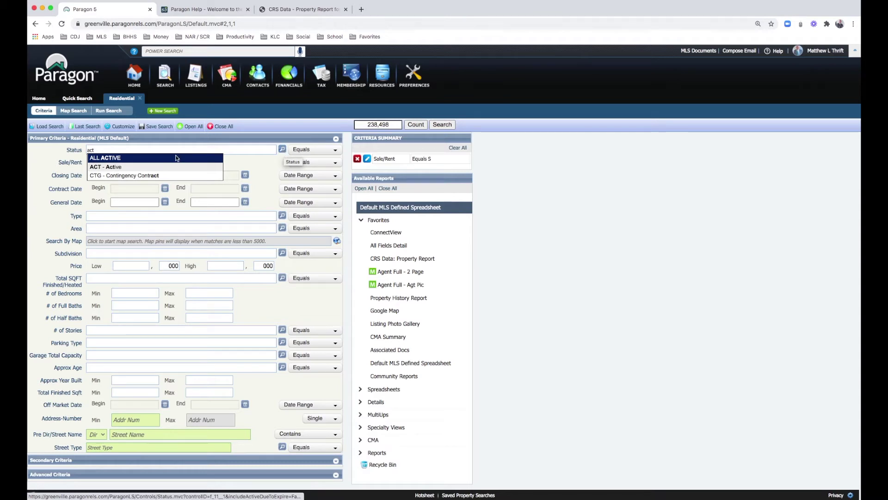
pyautogui.click(116, 168)
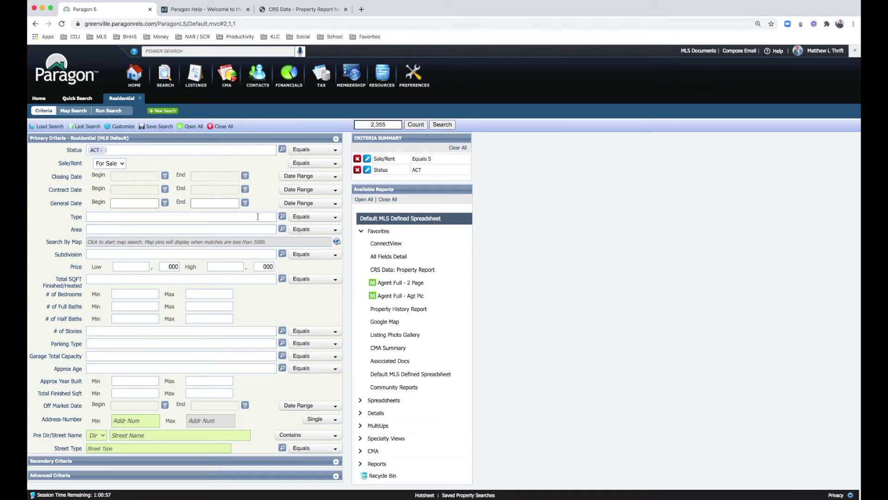
pyautogui.click(283, 218)
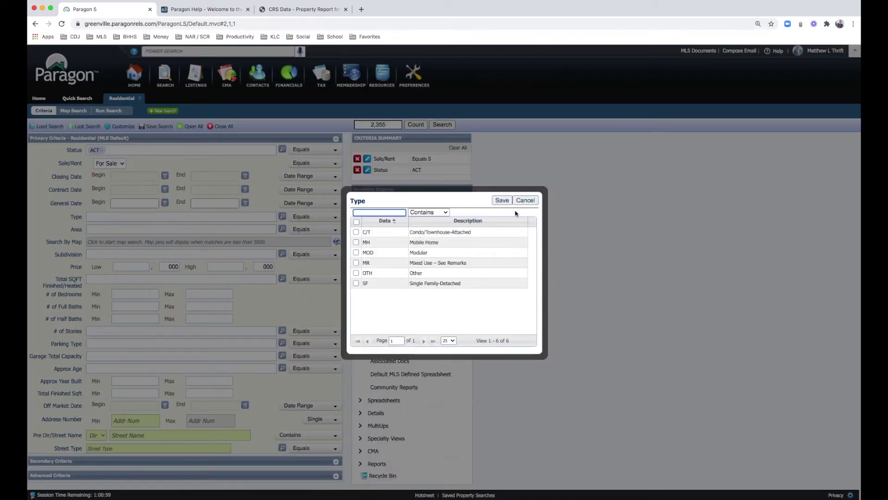
pyautogui.click(525, 200)
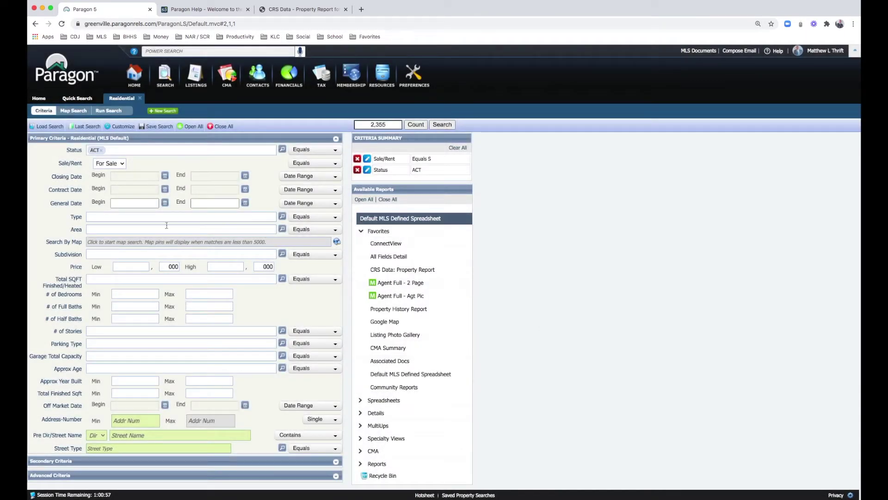
pyautogui.click(281, 219)
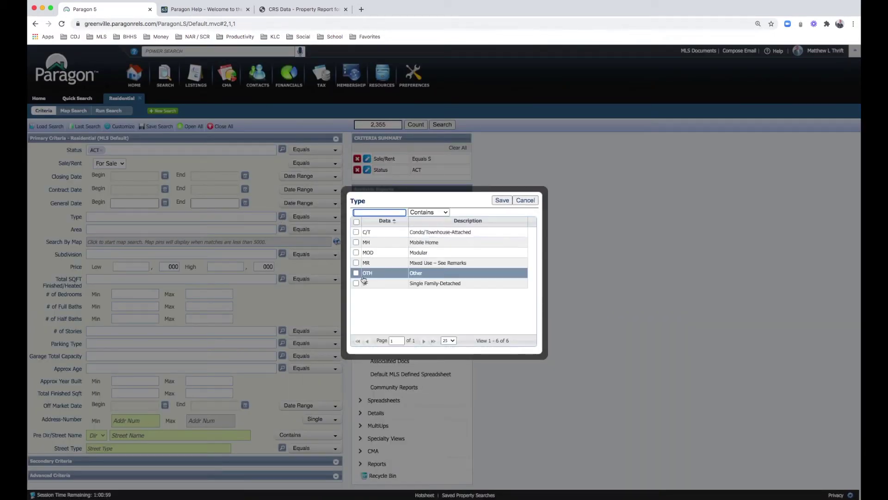
pyautogui.click(355, 284)
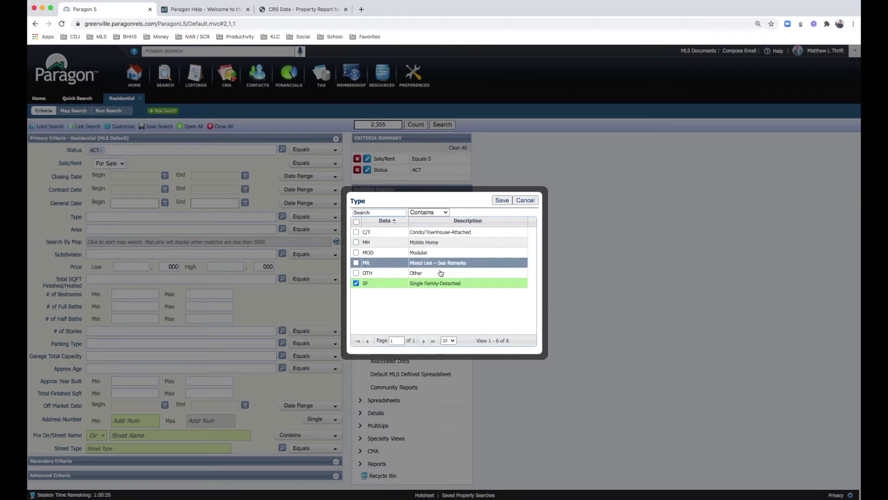
pyautogui.click(502, 200)
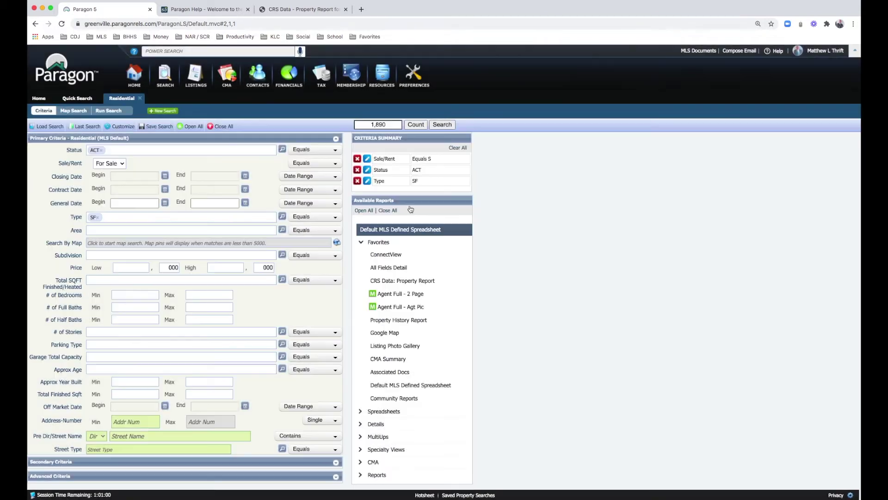
pyautogui.click(282, 230)
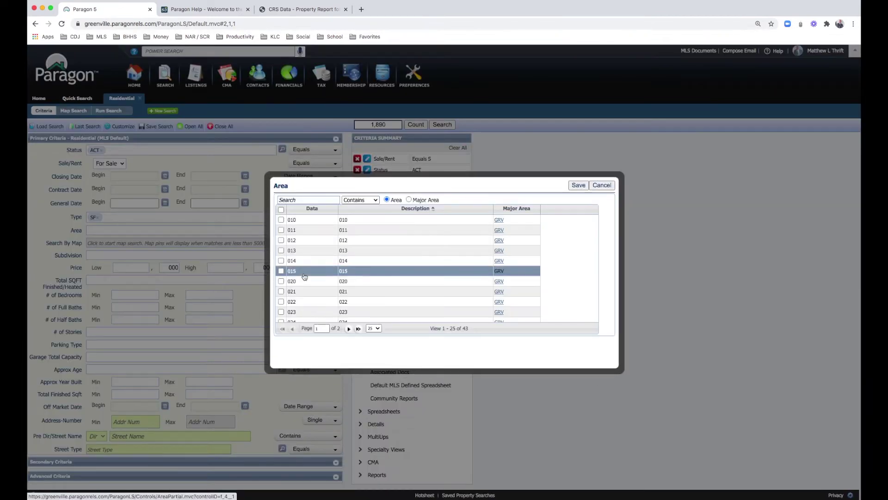
# Step: Add and then remove an Area 041 filter, and type bonnie into Subdivision
pyautogui.scroll(-3, 304, 277)
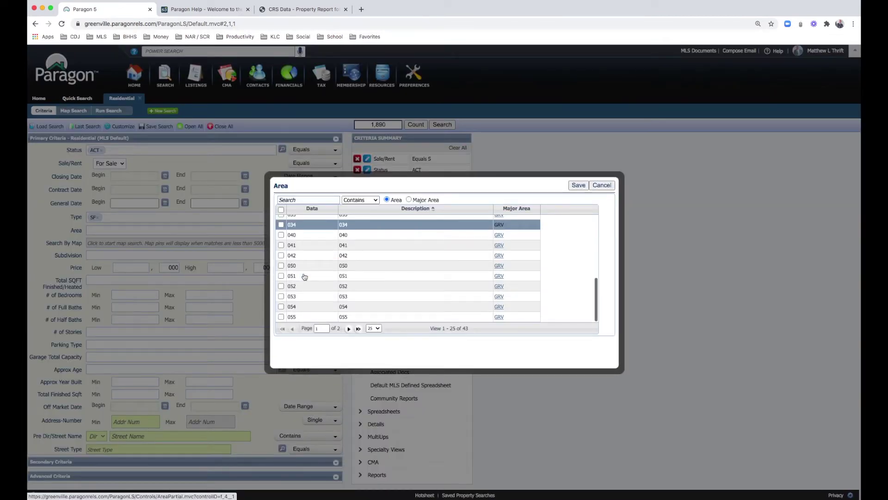
pyautogui.click(281, 245)
pyautogui.click(577, 185)
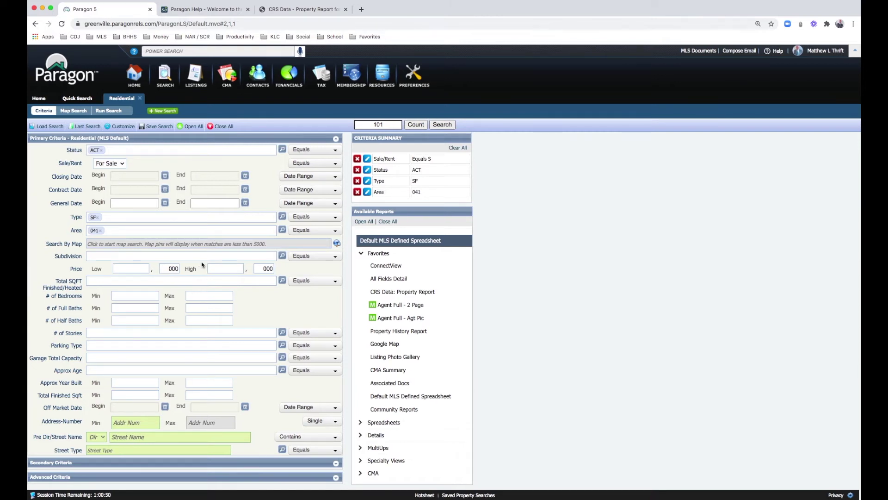
pyautogui.click(100, 231)
pyautogui.click(93, 254)
pyautogui.write('boni')
pyautogui.write('n')
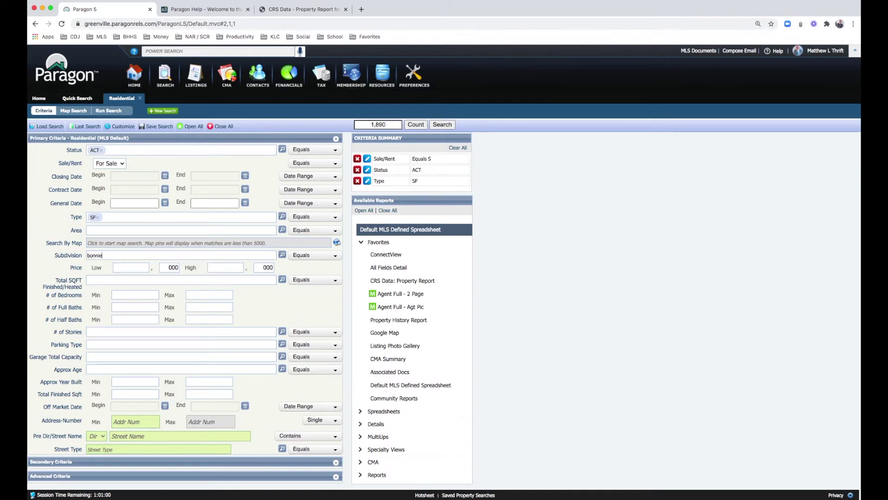
pyautogui.write('e')
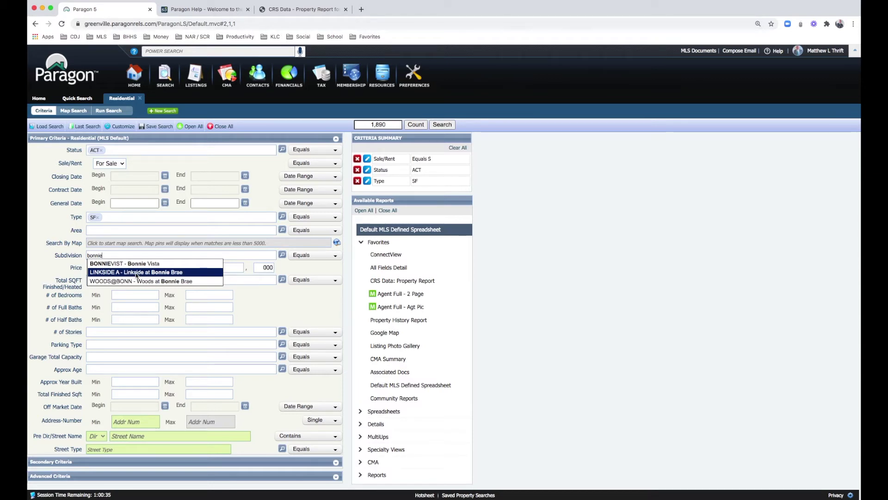
# Step: Choose subdivisions LINKSIDE A and WOODS@BONN and search, listing the two matching active properties
pyautogui.click(137, 273)
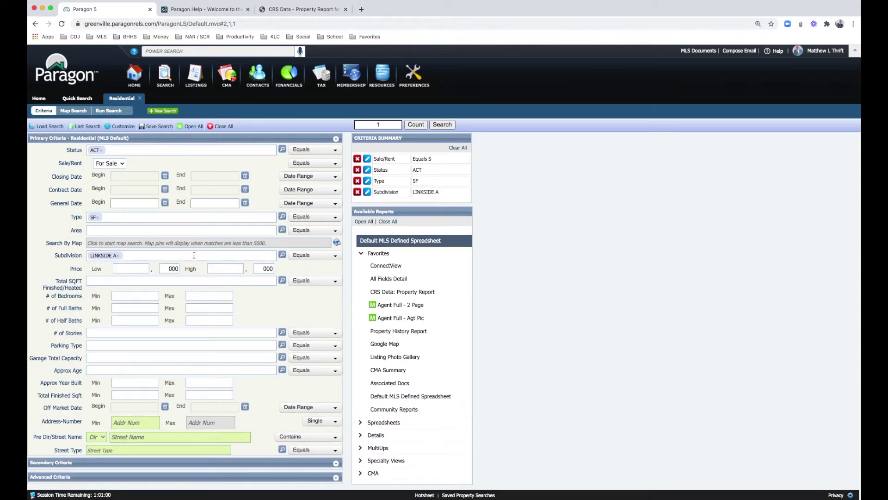
pyautogui.write('bonni')
pyautogui.click(199, 271)
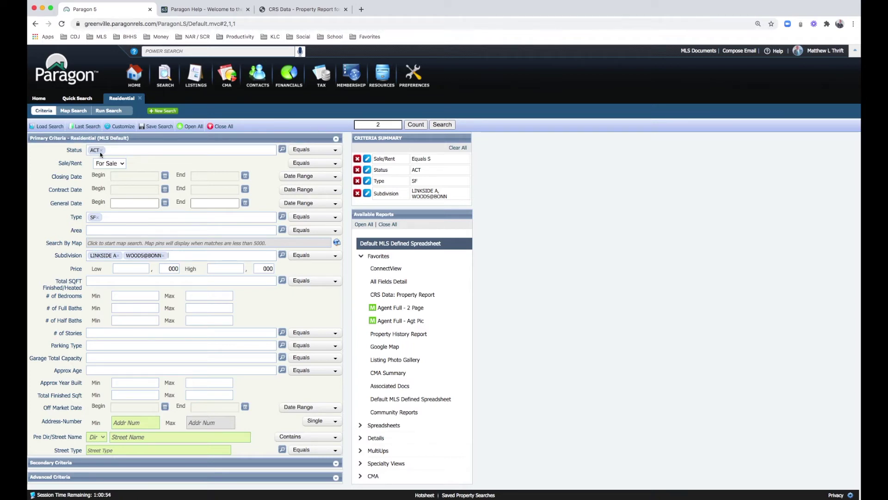
pyautogui.click(442, 125)
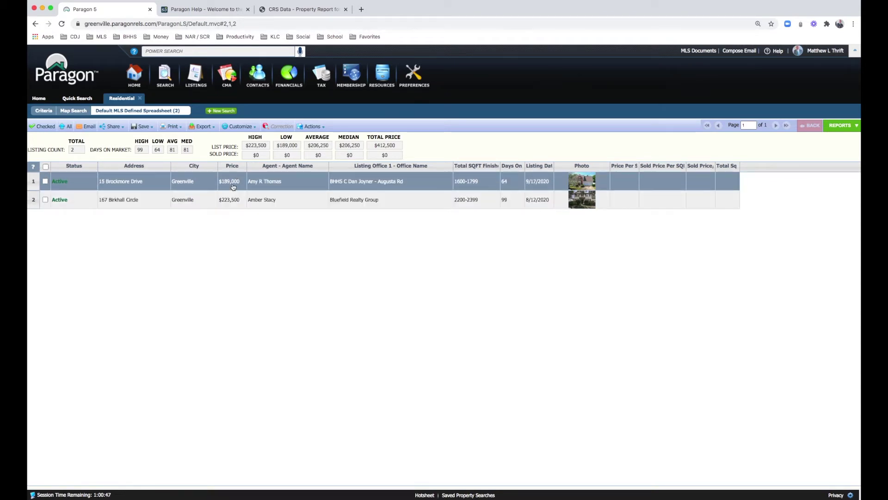
pyautogui.click(125, 203)
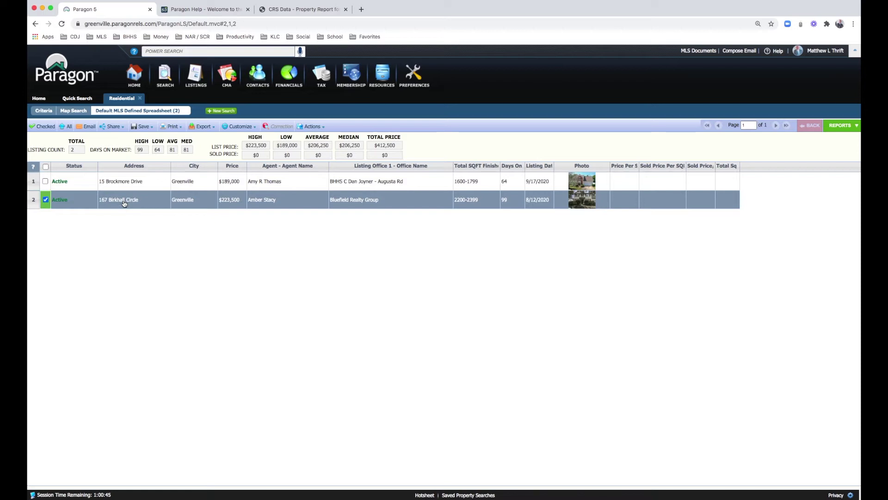
pyautogui.click(125, 204)
pyautogui.doubleClick(125, 203)
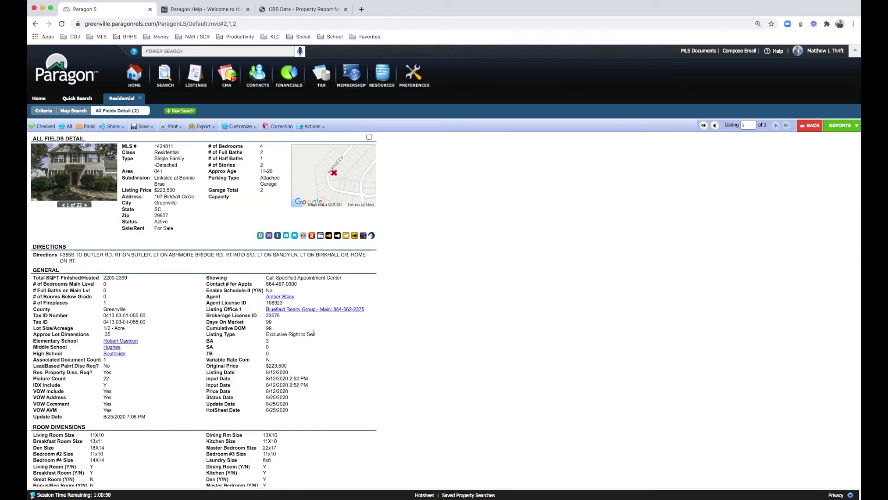
# Step: Scroll through the listing's full details and bring up its Available Reports list
pyautogui.scroll(-4, 319, 340)
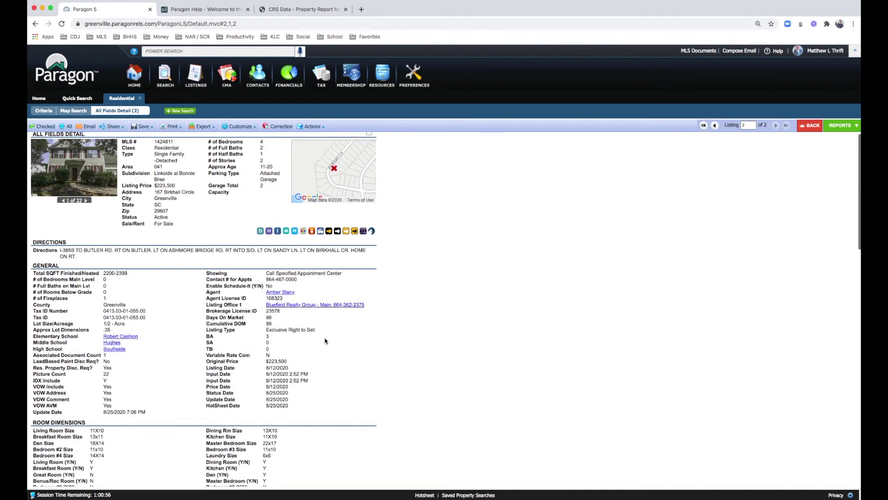
pyautogui.scroll(-10, 324, 341)
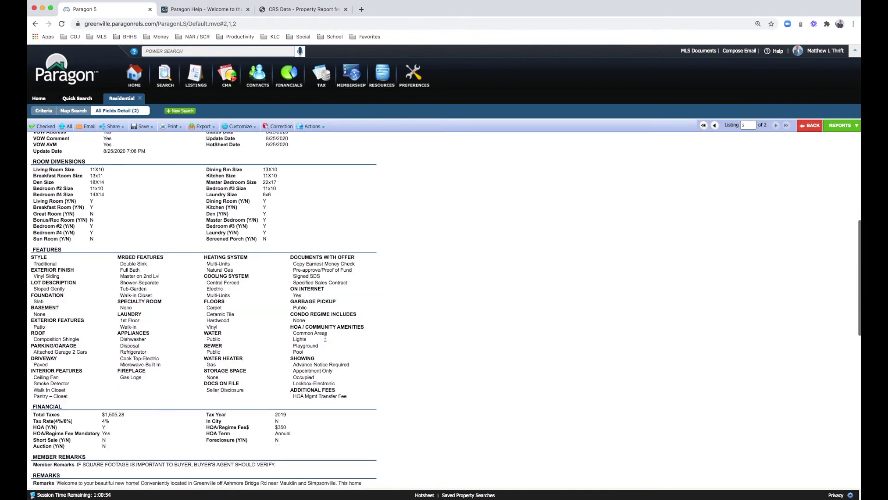
pyautogui.scroll(-1, 326, 338)
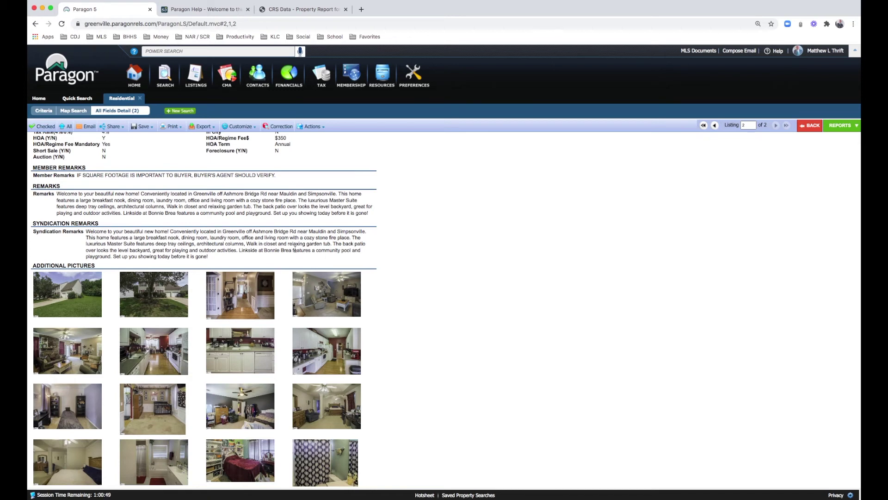
pyautogui.scroll(2, 296, 250)
pyautogui.scroll(12, 295, 249)
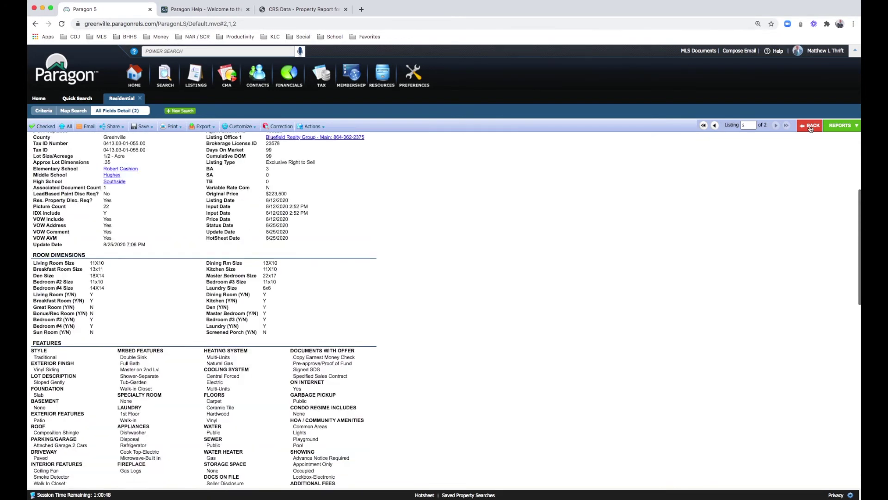
pyautogui.click(836, 130)
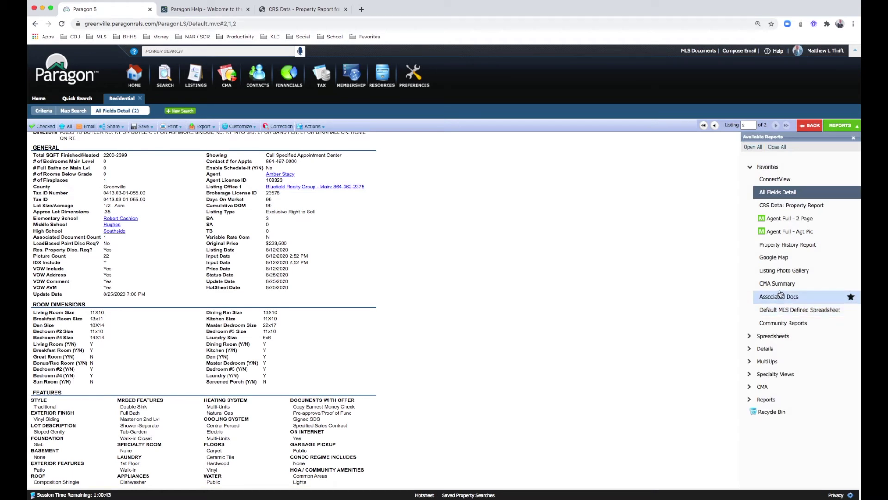
# Step: Review the Property History Report, then go back through All Fields Detail to the search criteria
pyautogui.click(786, 245)
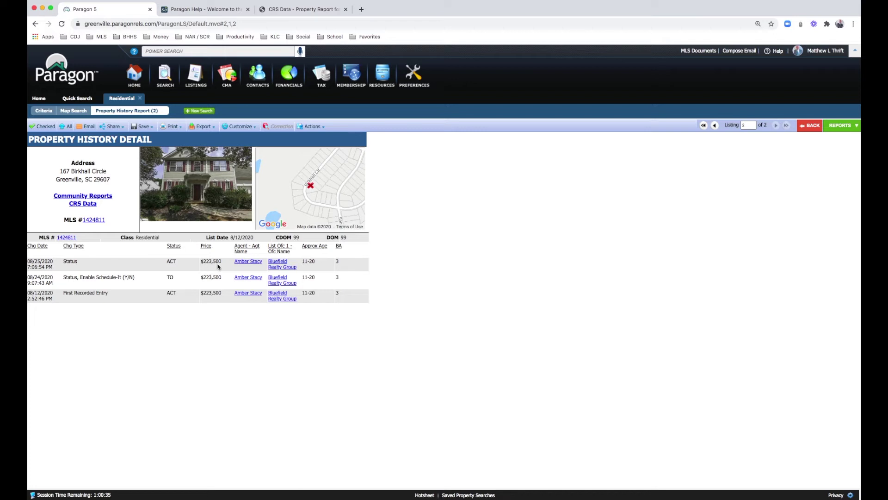
pyautogui.click(839, 126)
pyautogui.click(809, 129)
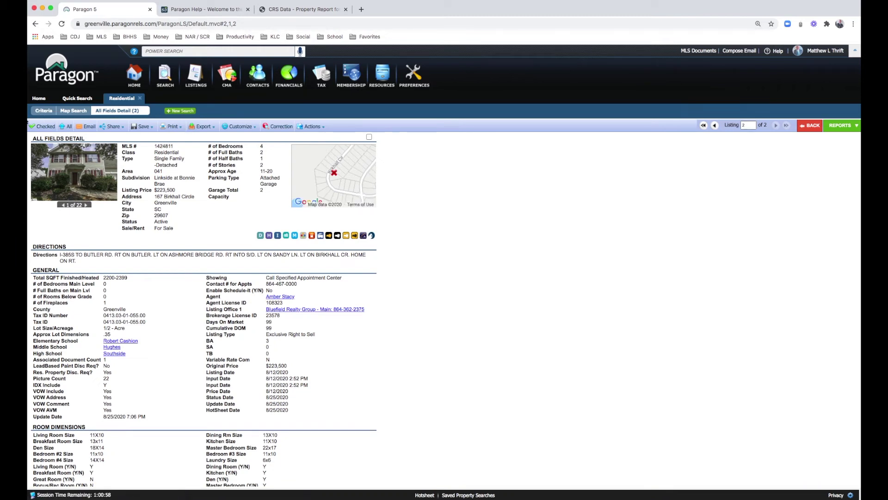
pyautogui.click(44, 110)
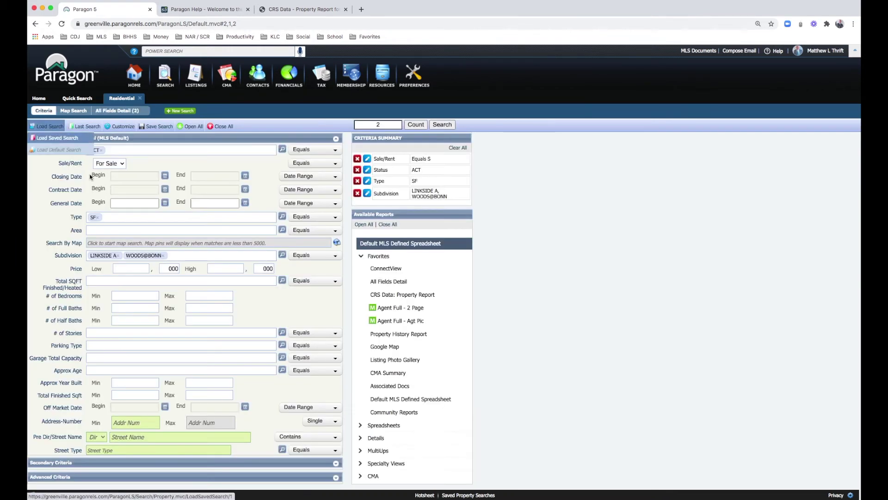
# Step: Drop both Subdivision chips and load the 1,890 matching listings in Map Search
pyautogui.click(163, 255)
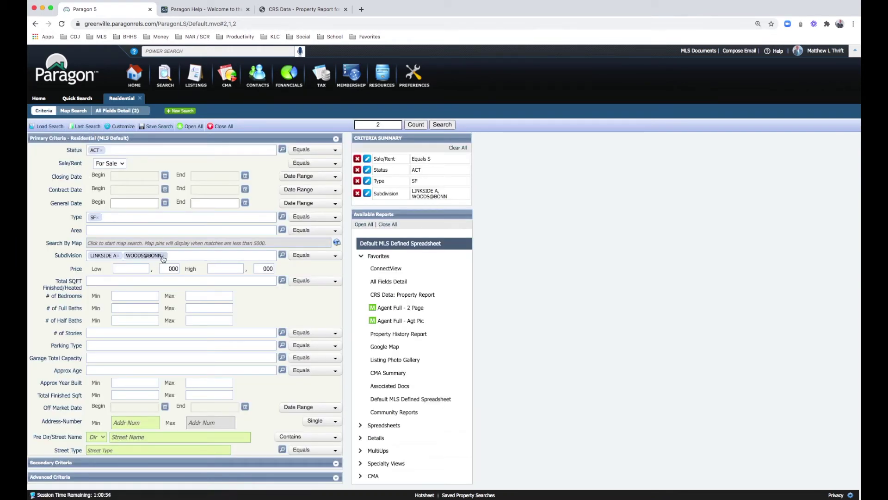
pyautogui.click(119, 255)
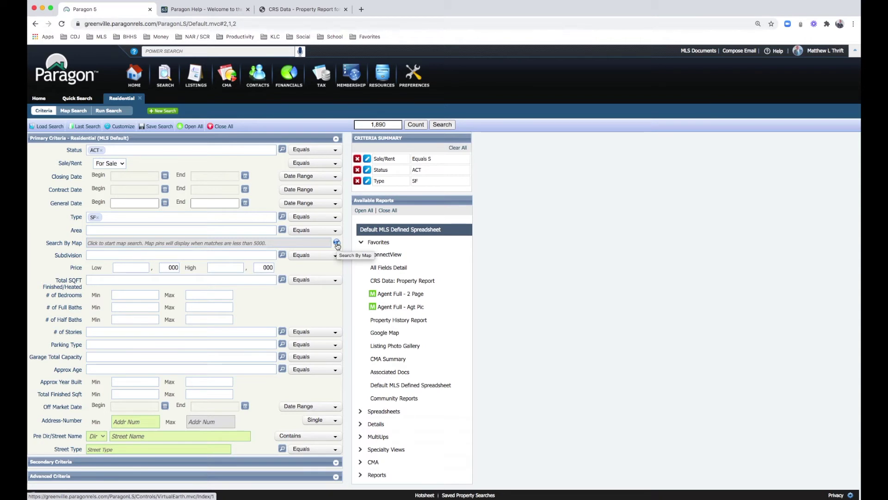
pyautogui.click(336, 244)
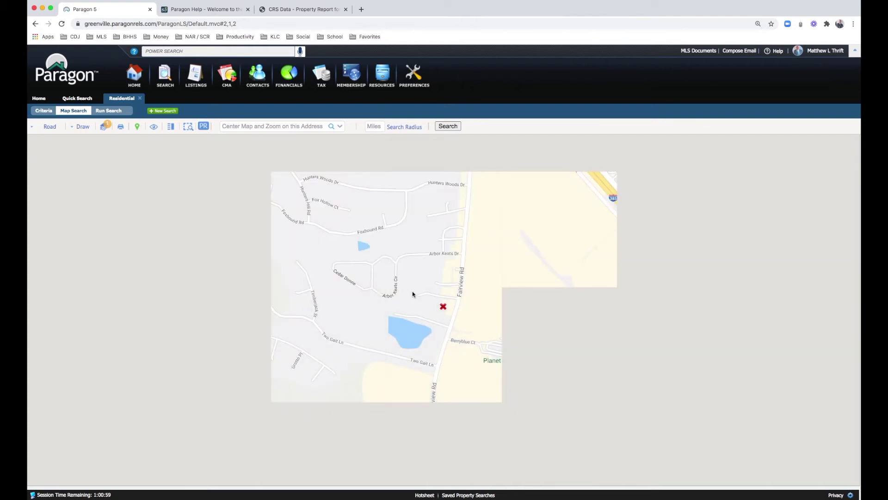
pyautogui.click(443, 313)
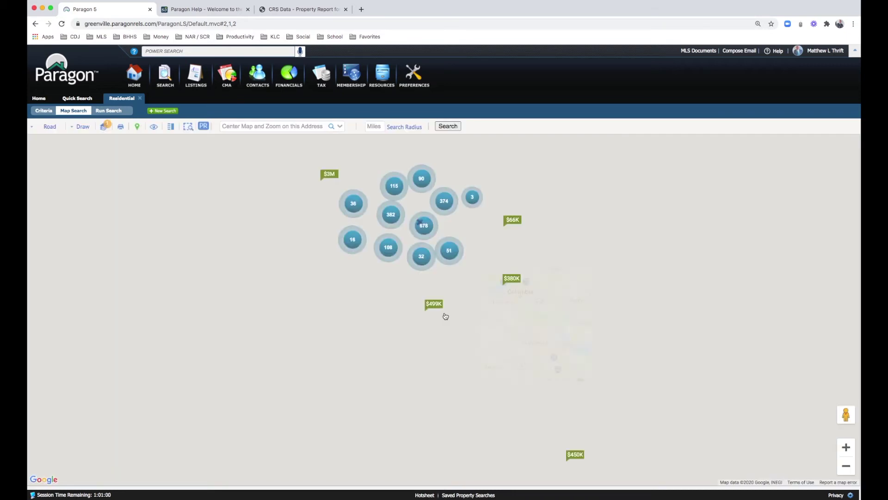
# Step: Pan and zoom out the map to cover the Simpsonville–Anderson region
pyautogui.moveTo(265, 164); pyautogui.dragTo(298, 227)
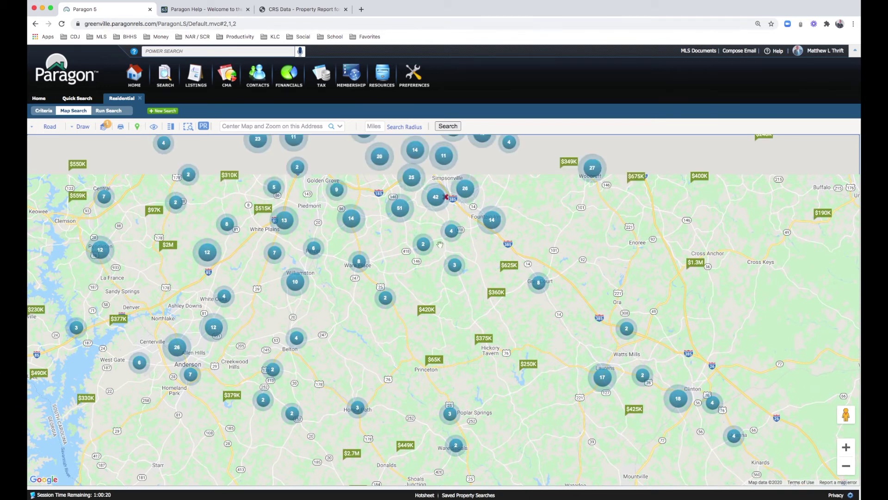
pyautogui.click(438, 281)
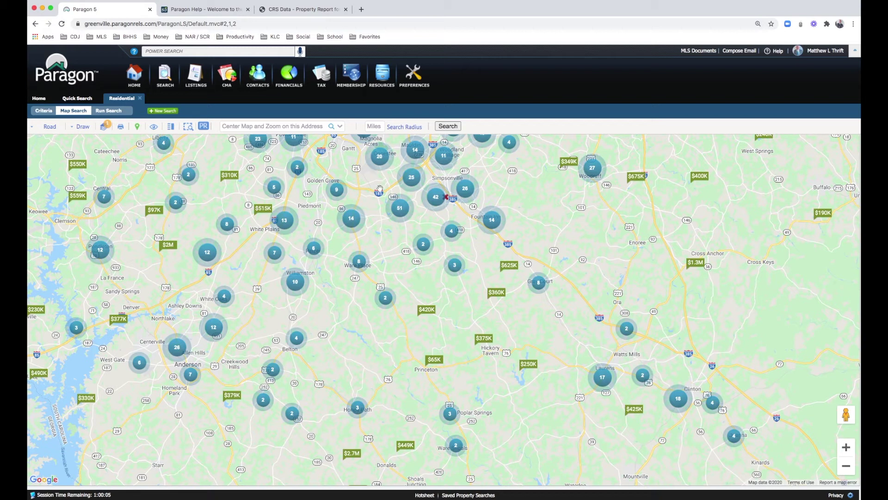
pyautogui.click(453, 222)
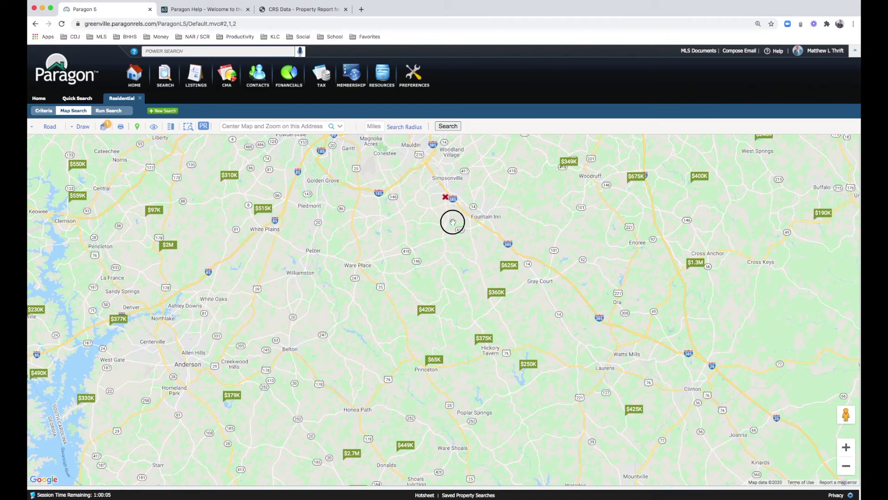
pyautogui.scroll(-2, 417, 229)
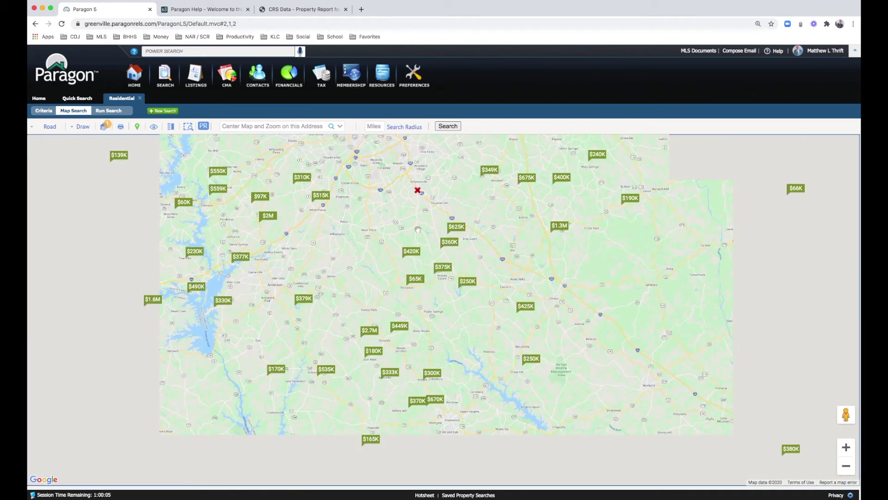
pyautogui.click(238, 127)
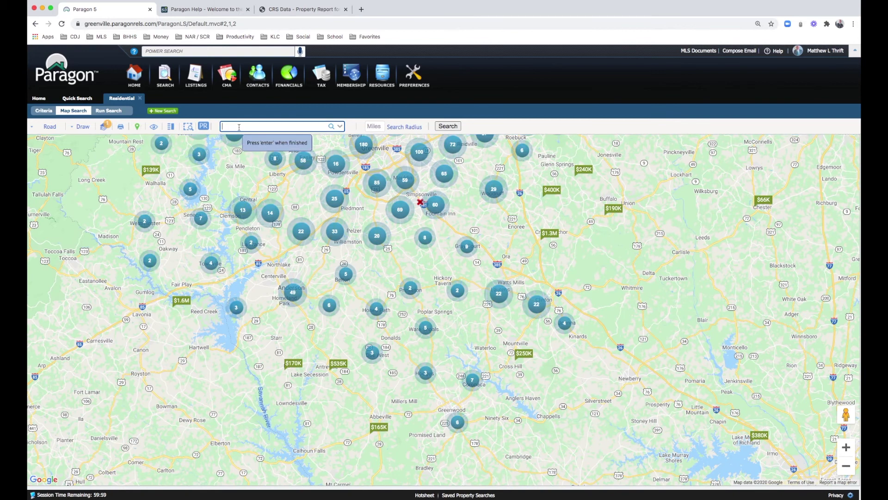
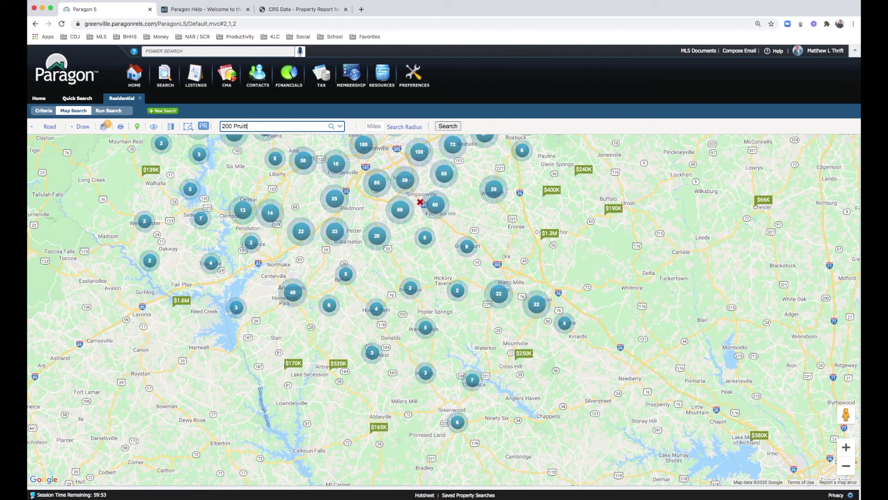
pyautogui.press('Return')
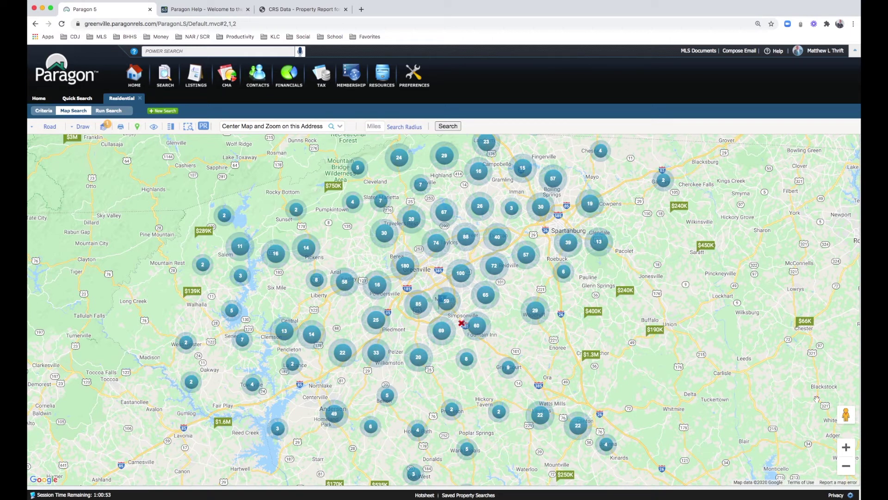
# Step: Zoom in on the address marker near Mauldin
pyautogui.click(850, 449)
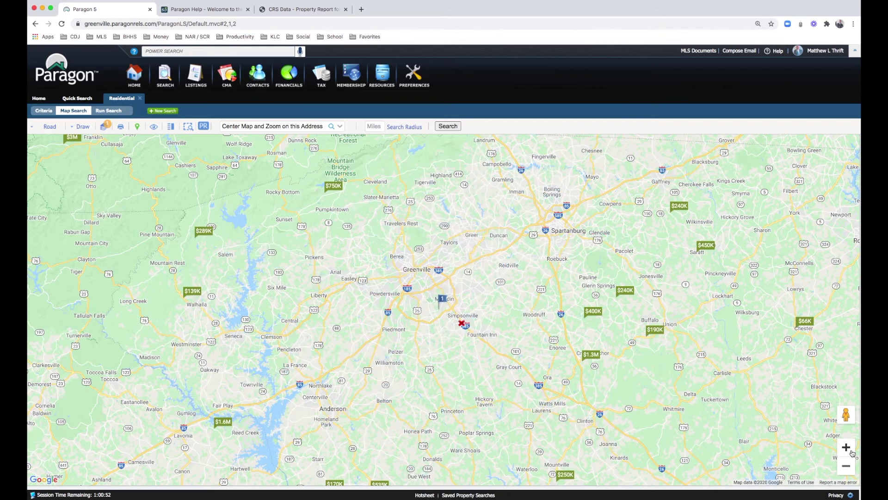
pyautogui.click(850, 449)
pyautogui.click(850, 449)
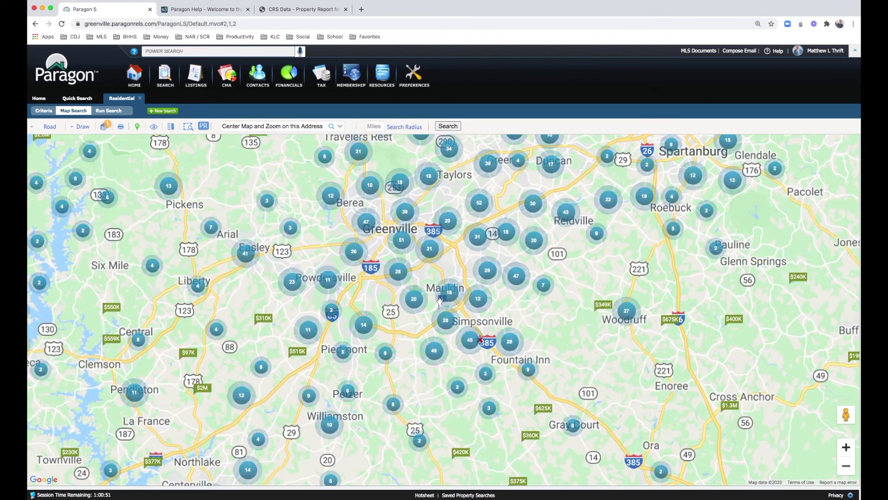
pyautogui.click(846, 447)
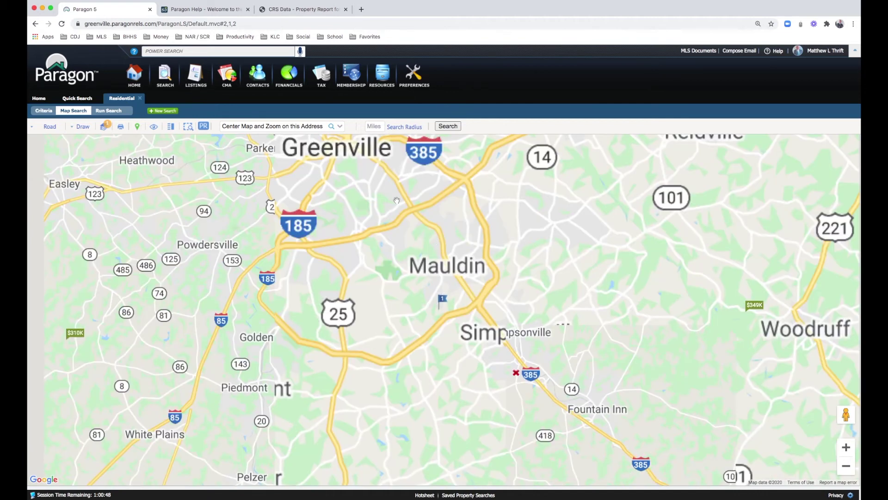
# Step: Draw a 1.0-mile radius around the address, list its 6 listings, then return to criteria
pyautogui.click(373, 126)
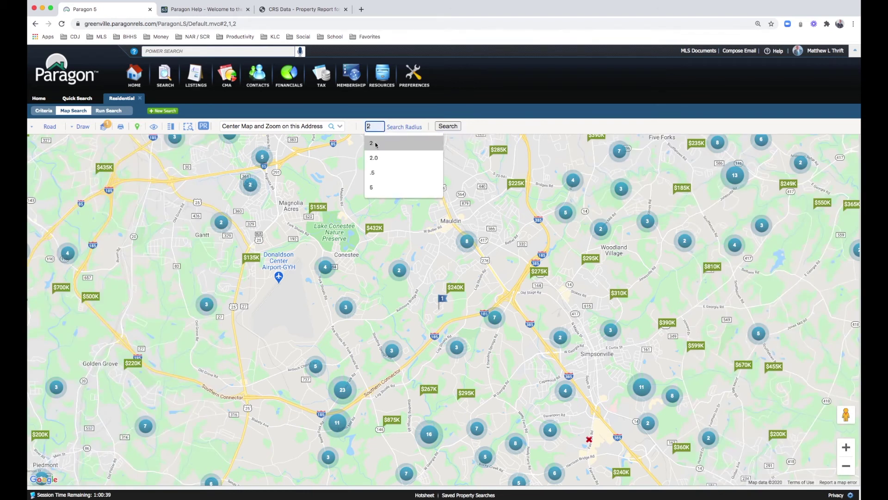
pyautogui.write('1')
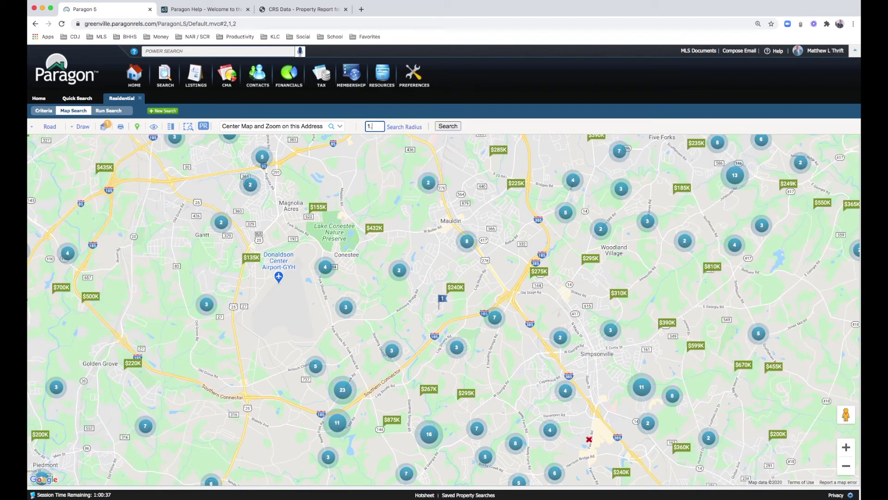
pyautogui.write('.0')
pyautogui.click(401, 126)
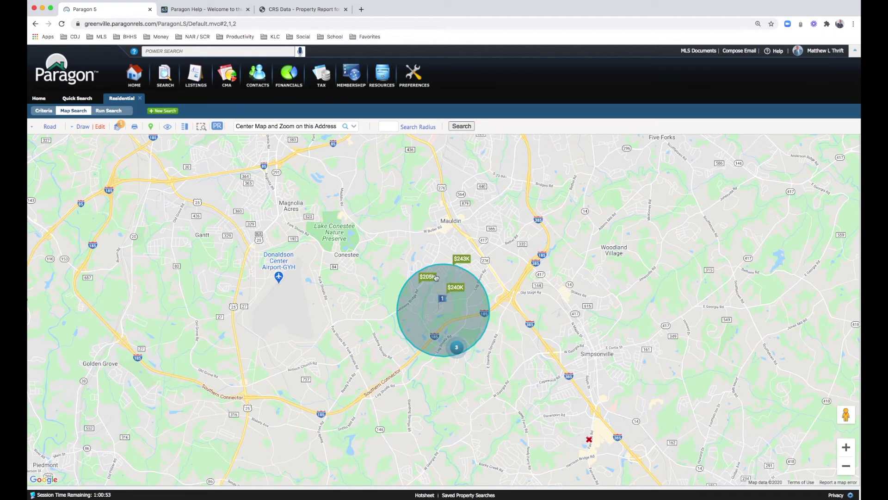
pyautogui.click(461, 126)
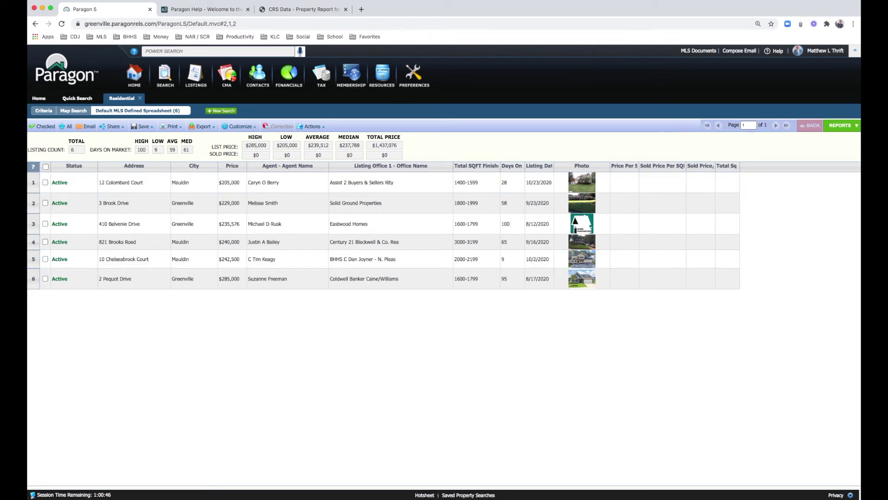
pyautogui.click(43, 113)
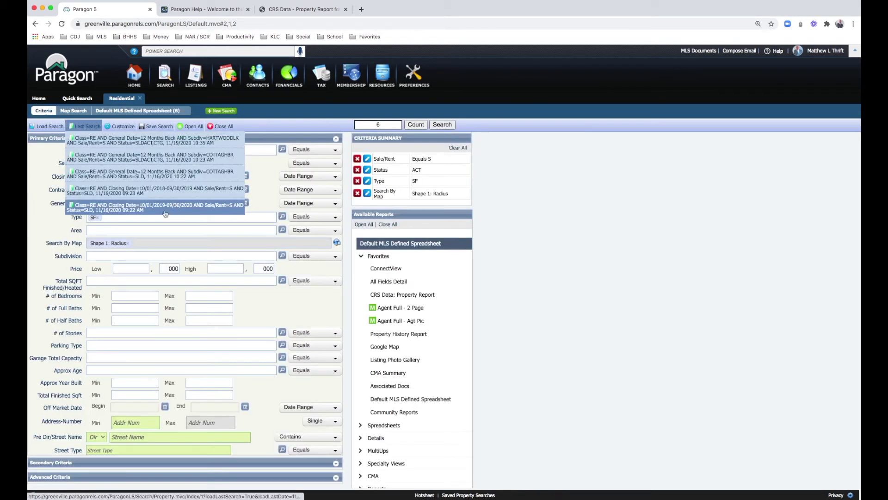
# Step: Remove the radius shape and set minimums of 3 bedrooms and 2 full baths
pyautogui.click(128, 244)
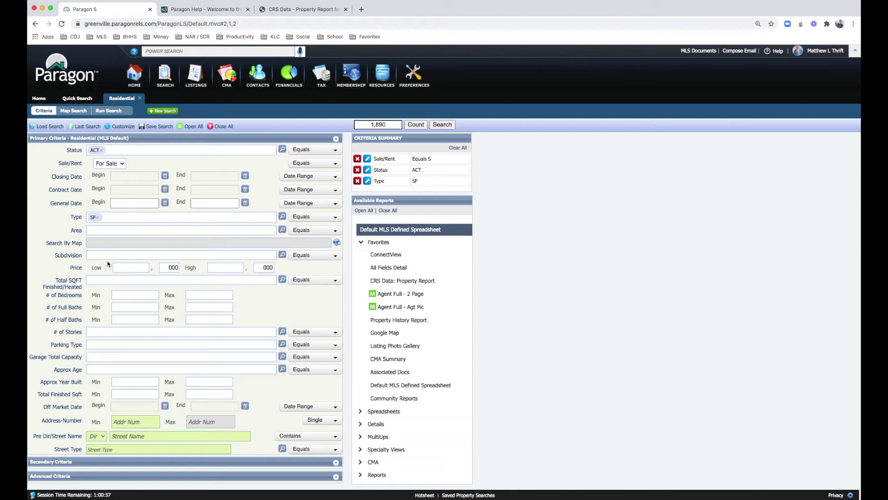
pyautogui.click(134, 295)
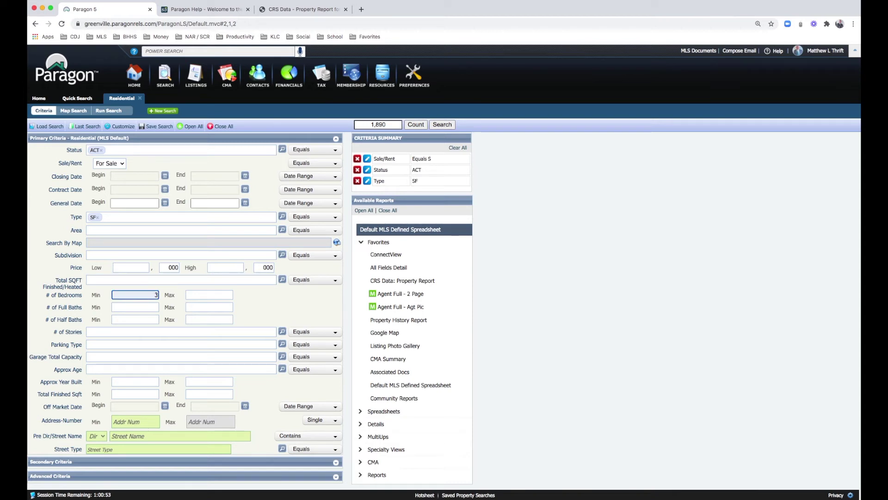
pyautogui.press('Tab')
pyautogui.click(136, 308)
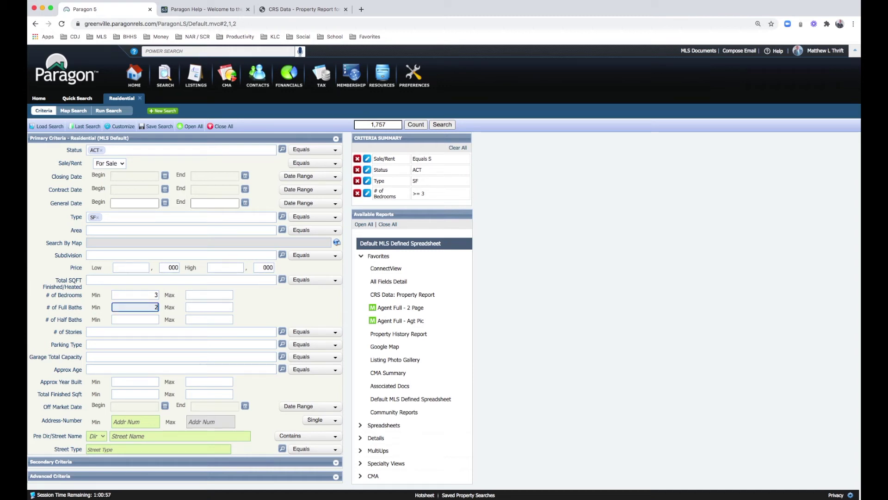
pyautogui.press('Tab')
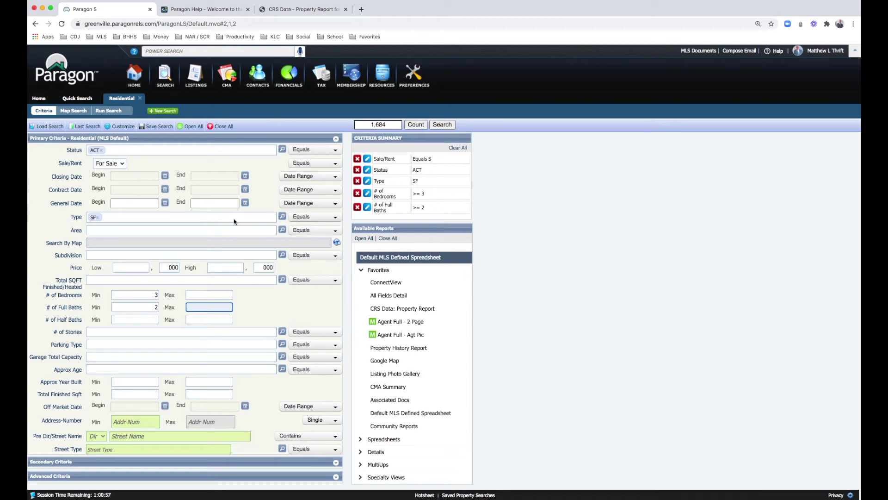
pyautogui.click(138, 268)
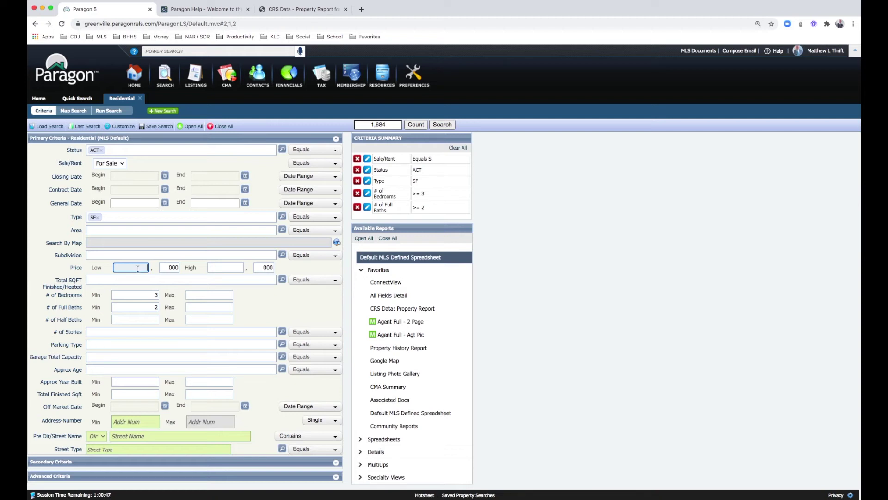
# Step: Set the price range to 200,000–225,000
pyautogui.write('200')
pyautogui.press('Tab')
pyautogui.press('Tab')
pyautogui.write('22')
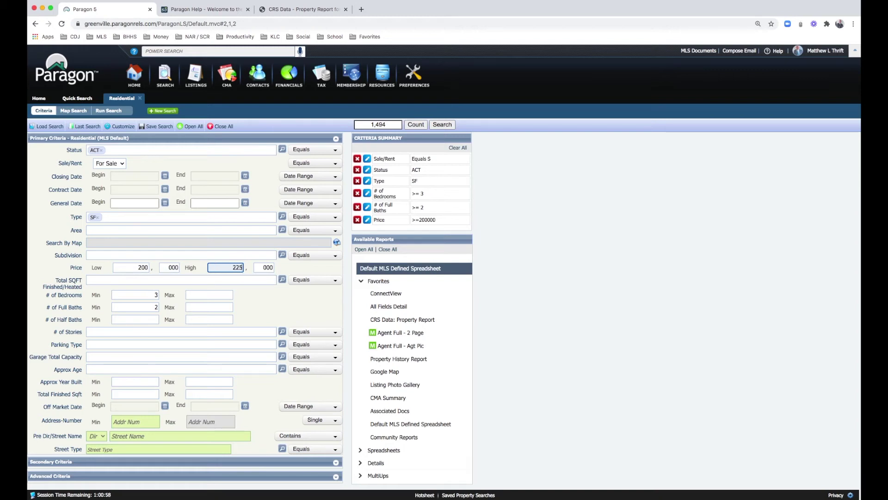
pyautogui.press('Tab')
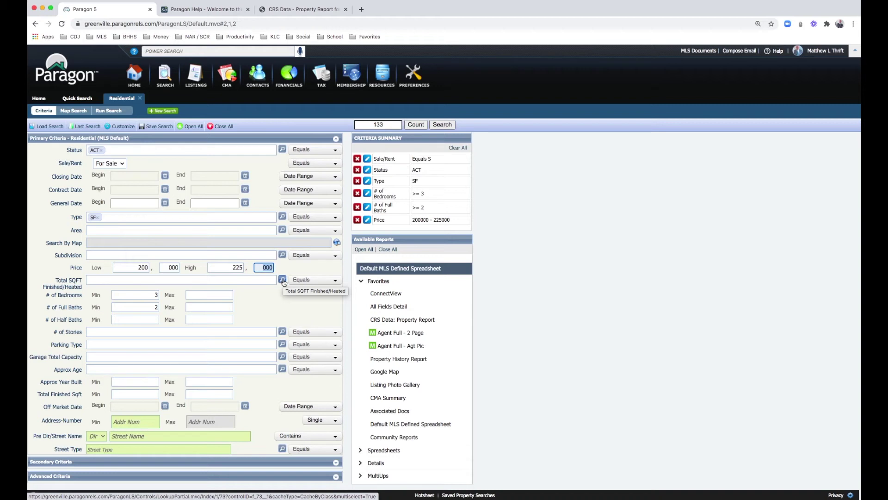
# Step: Add Total SQFT ranges 1800-1999, 2000-2199, 2200-2399 and 2400-2599 to the search
pyautogui.click(282, 280)
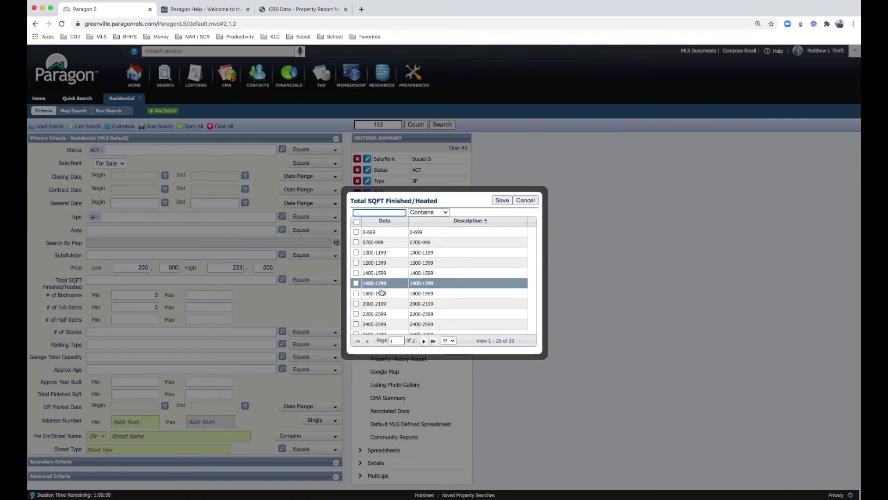
pyautogui.click(356, 303)
pyautogui.click(356, 293)
pyautogui.click(356, 314)
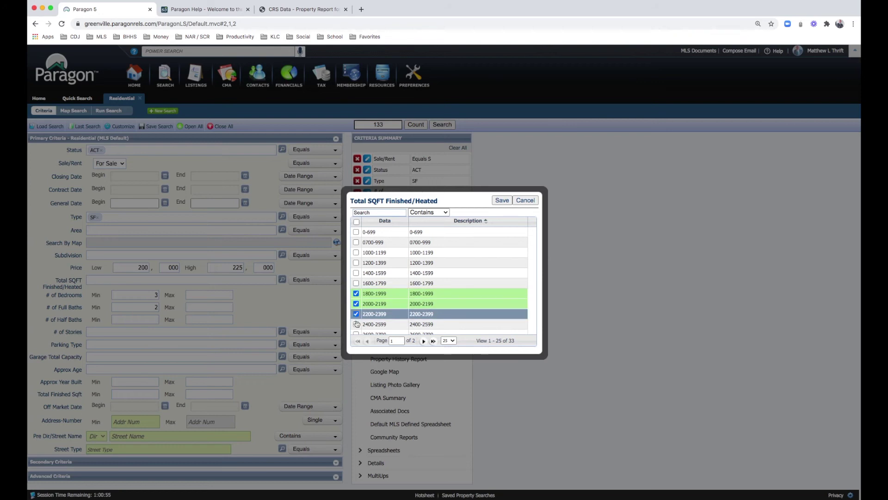
pyautogui.click(355, 323)
pyautogui.click(502, 201)
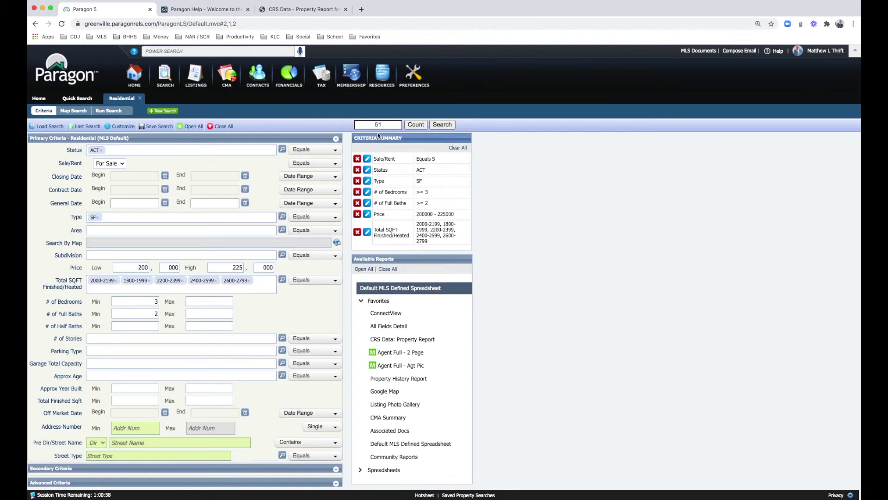
pyautogui.click(106, 337)
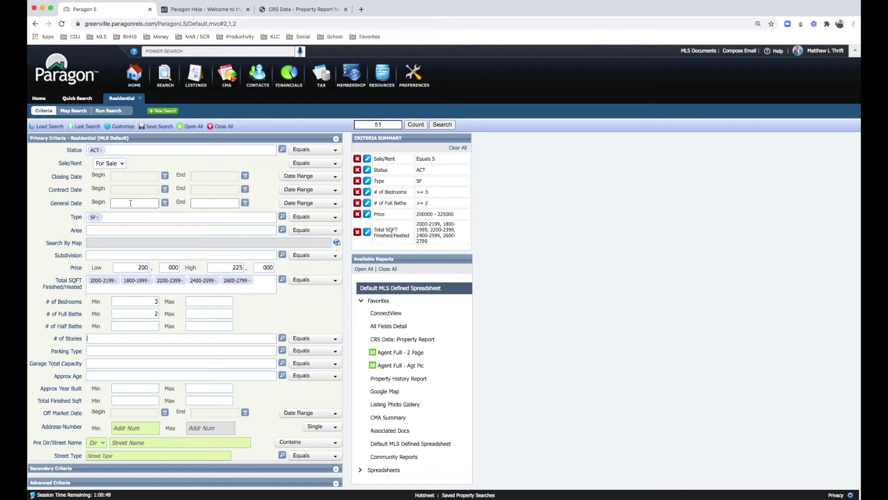
# Step: Allow only 1 and 1.5 as the # of Stories values
pyautogui.write('1')
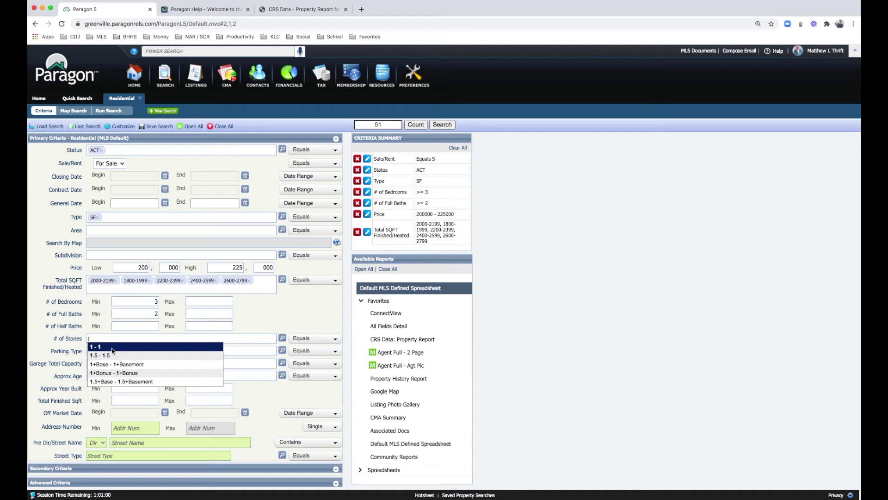
pyautogui.click(112, 347)
pyautogui.write('1.5')
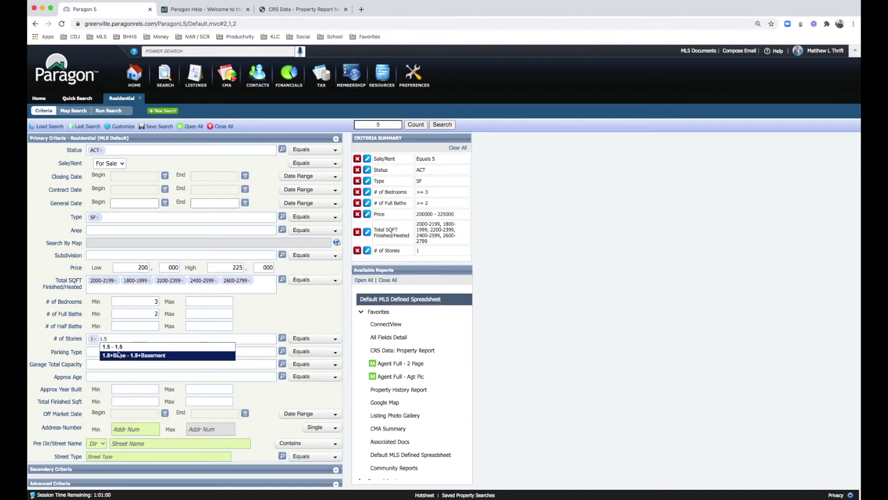
pyautogui.click(117, 347)
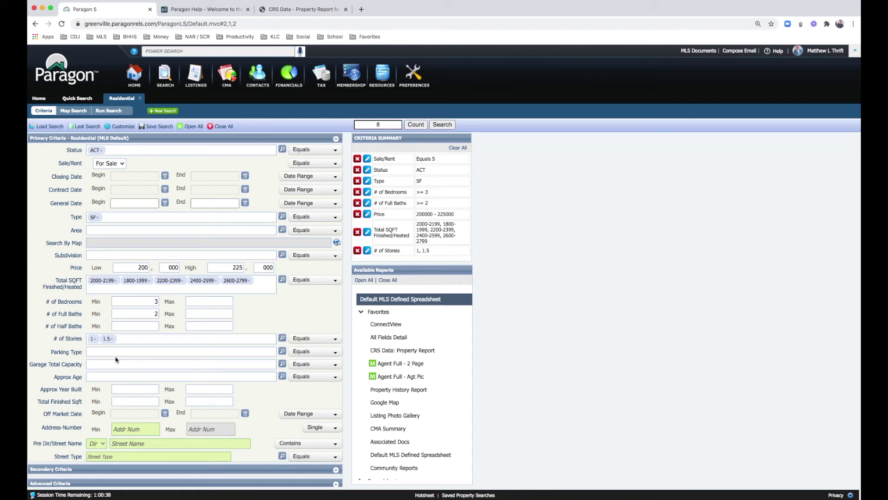
pyautogui.click(282, 352)
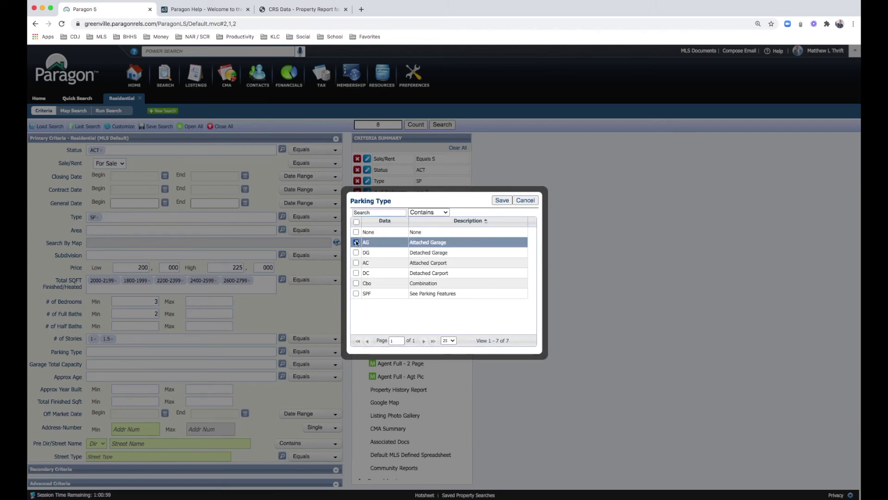
# Step: Require attached garage (AG) parking with a garage total capacity of 2
pyautogui.click(356, 241)
pyautogui.click(504, 200)
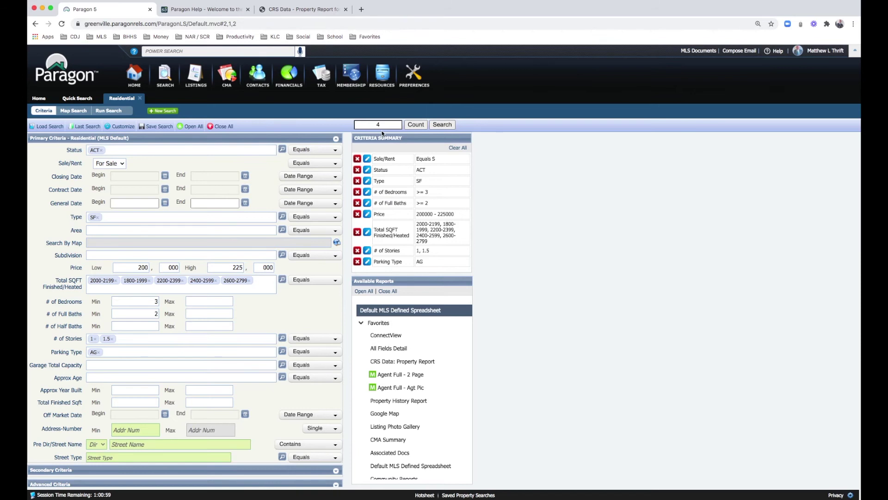
pyautogui.click(282, 365)
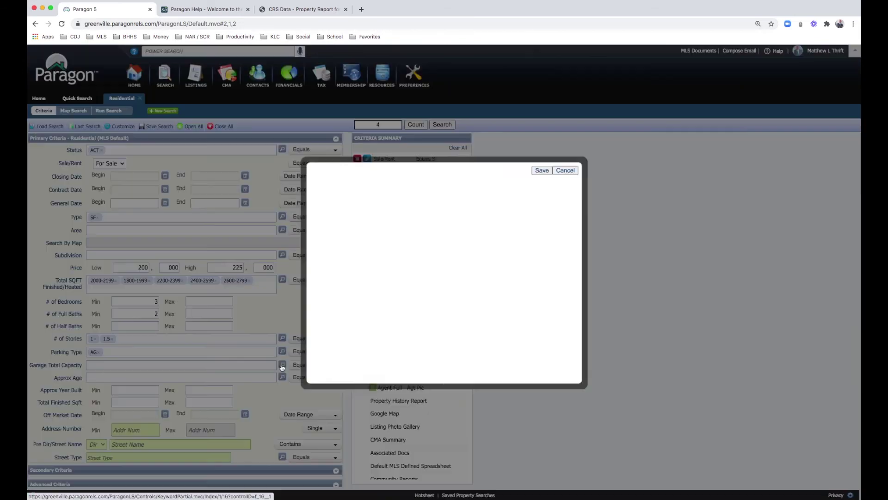
pyautogui.click(356, 252)
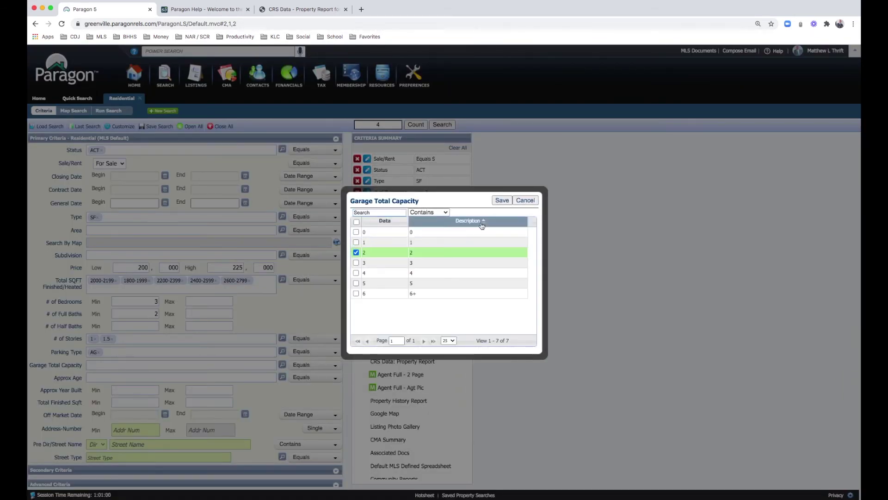
pyautogui.click(500, 201)
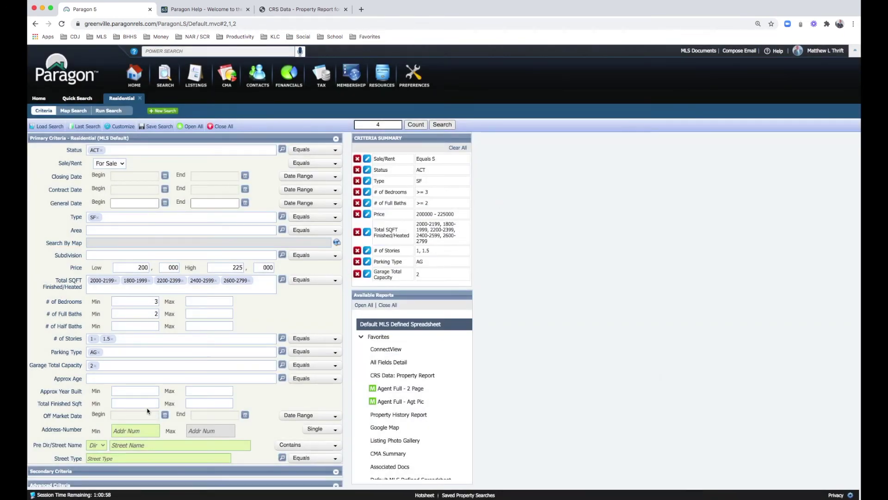
# Step: Include approximate ages to be built, under construction, new, 1-5, 6-10 and 11-20 years
pyautogui.click(282, 379)
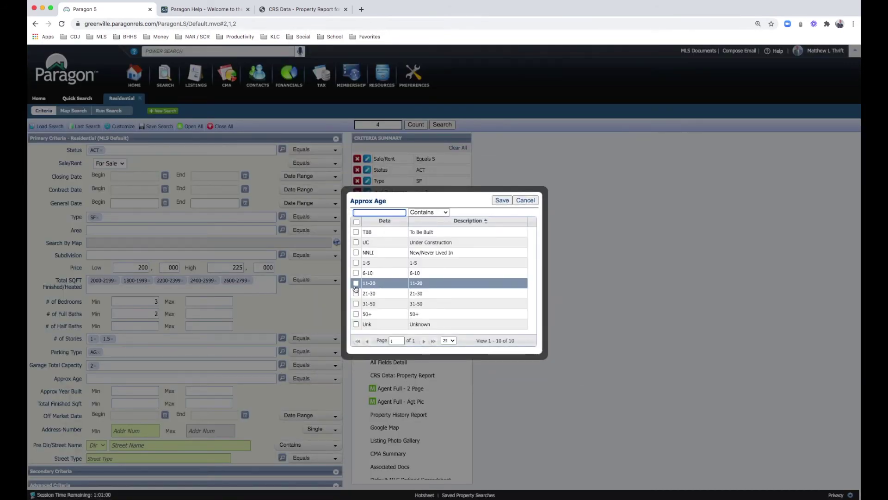
pyautogui.click(356, 283)
pyautogui.click(356, 273)
pyautogui.click(356, 262)
pyautogui.click(356, 253)
pyautogui.click(355, 242)
pyautogui.click(356, 232)
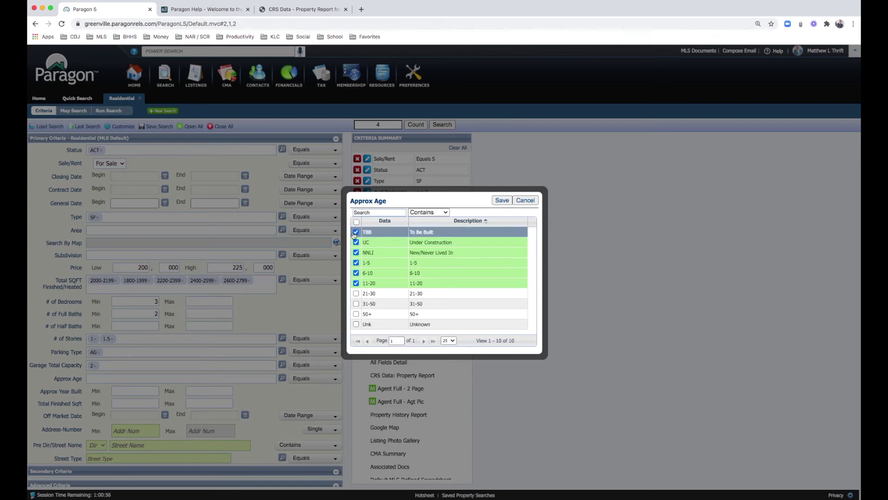
pyautogui.click(501, 202)
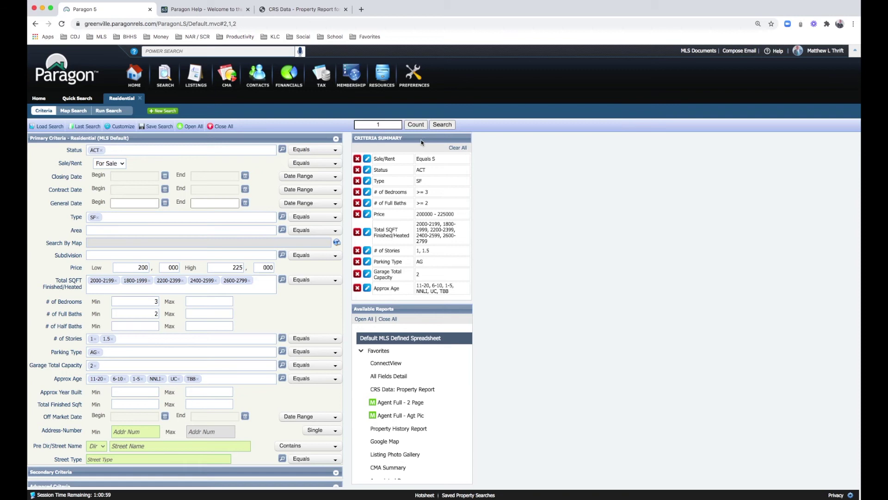
# Step: Run the search, view full details of the single $215,000 Greer listing, and return to criteria
pyautogui.click(442, 124)
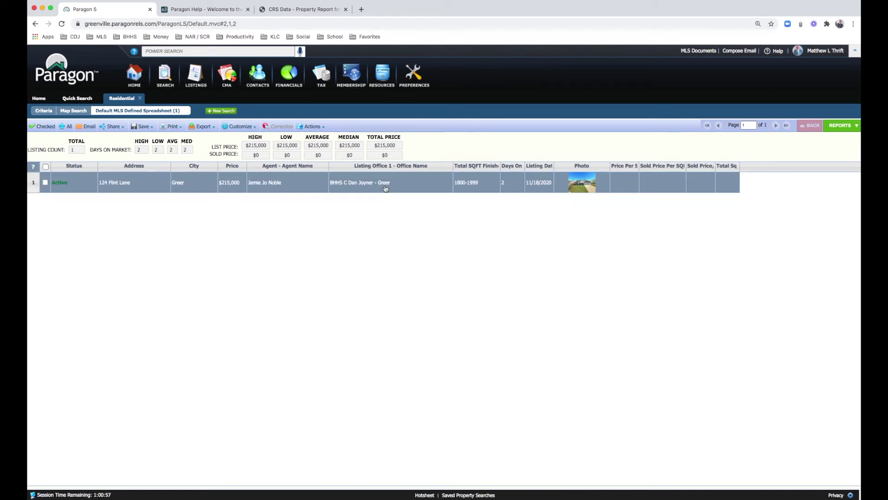
pyautogui.click(119, 182)
pyautogui.doubleClick(119, 182)
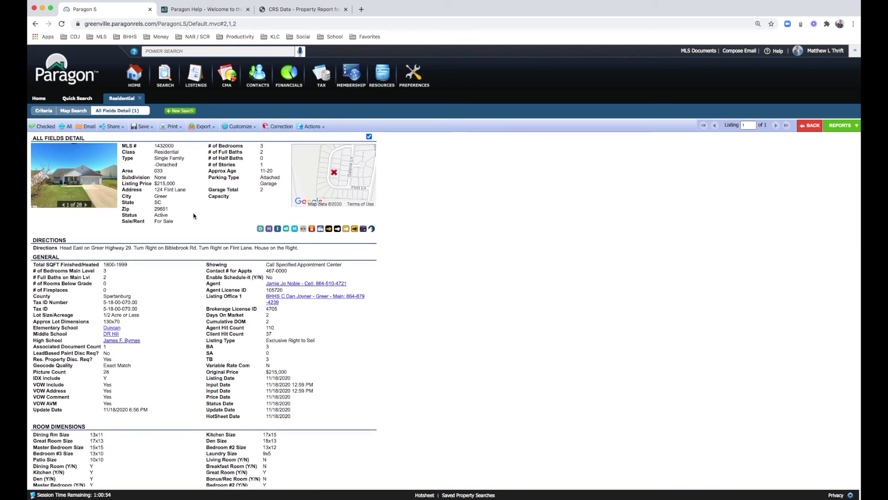
pyautogui.click(36, 111)
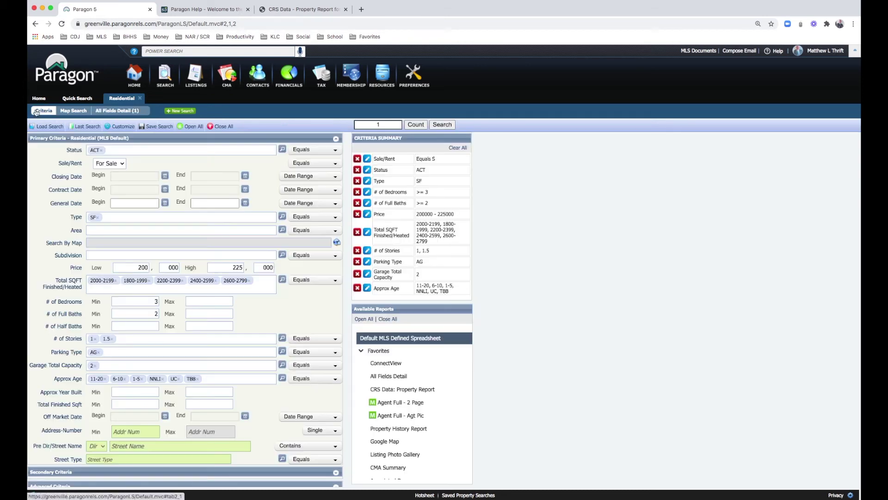
# Step: Remove the five square footage ranges from 1800-1999 through 2600-2799
pyautogui.click(250, 280)
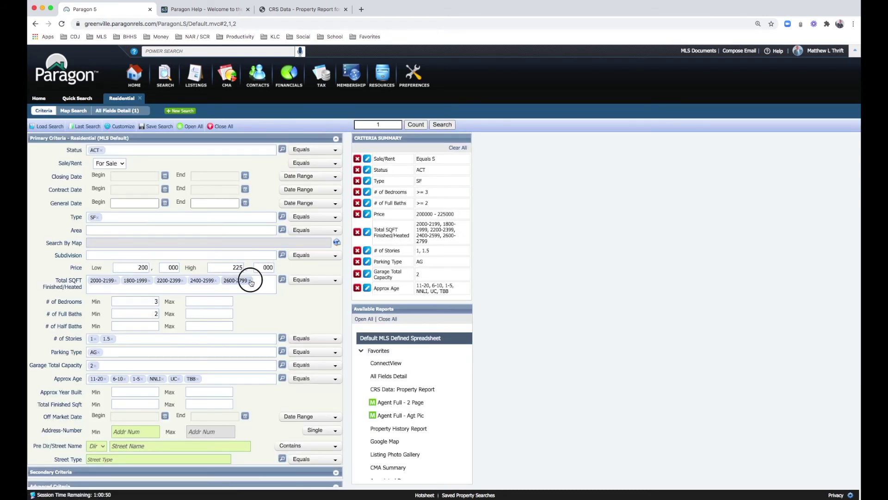
pyautogui.click(215, 280)
pyautogui.click(182, 280)
pyautogui.click(151, 281)
pyautogui.click(116, 281)
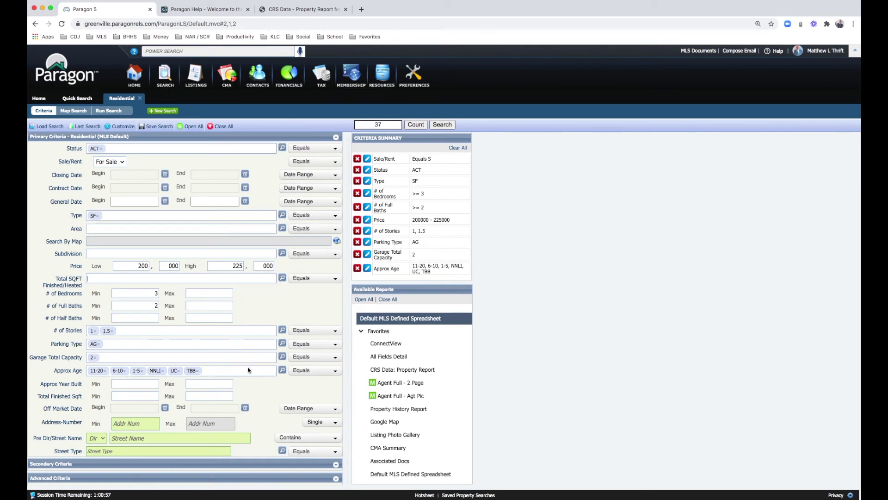
# Step: Set Approx # of Acres Min to .5 in Secondary Criteria, narrowing matches to 12
pyautogui.click(336, 463)
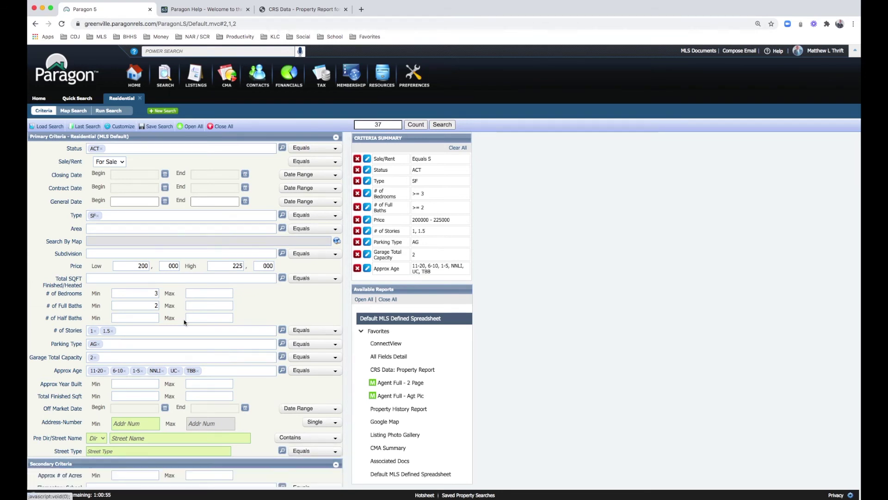
pyautogui.scroll(-1, 184, 319)
pyautogui.scroll(-1, 184, 319)
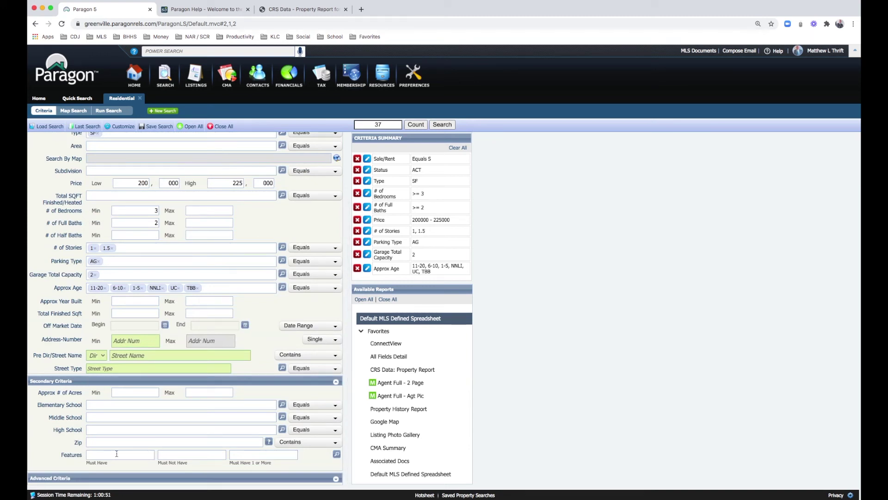
pyautogui.click(124, 391)
pyautogui.write('.5')
pyautogui.press('Tab')
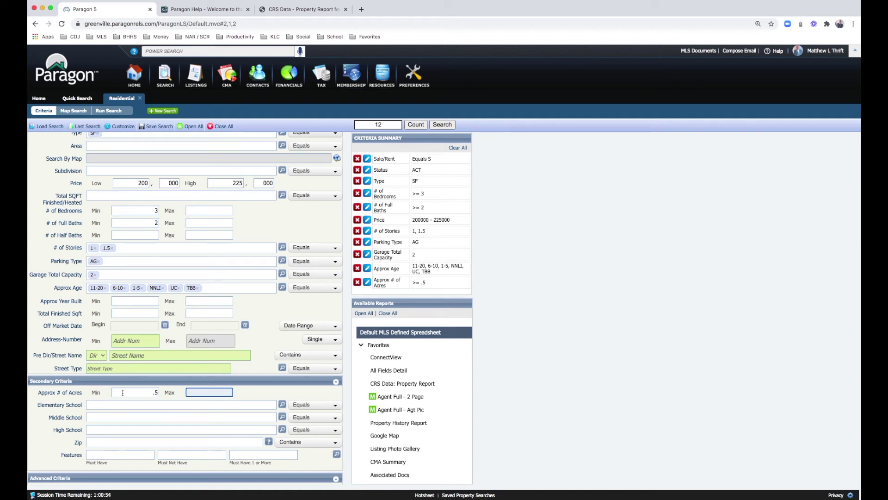
pyautogui.doubleClick(156, 392)
pyautogui.press('BackSpace')
pyautogui.press('Tab')
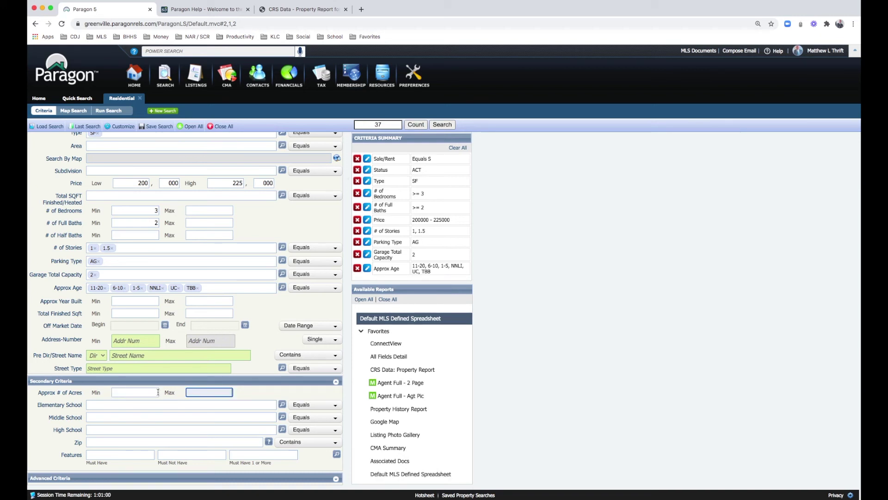
pyautogui.click(158, 392)
pyautogui.write('.5')
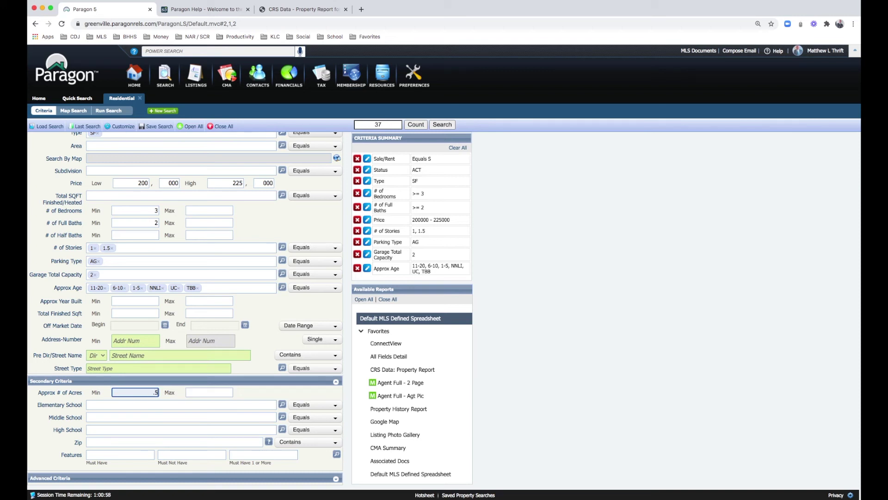
pyautogui.press('Tab')
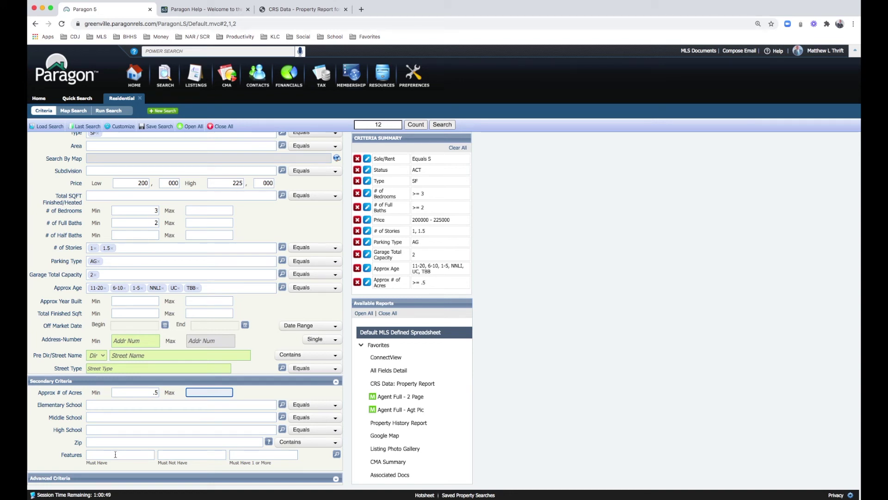
pyautogui.click(336, 454)
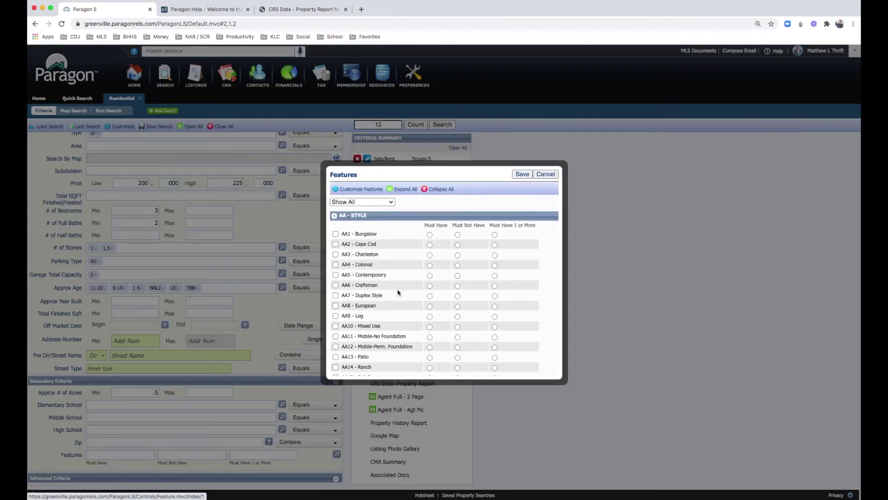
# Step: Mark DA4 - Slab foundation as a must-have feature
pyautogui.scroll(-10, 398, 294)
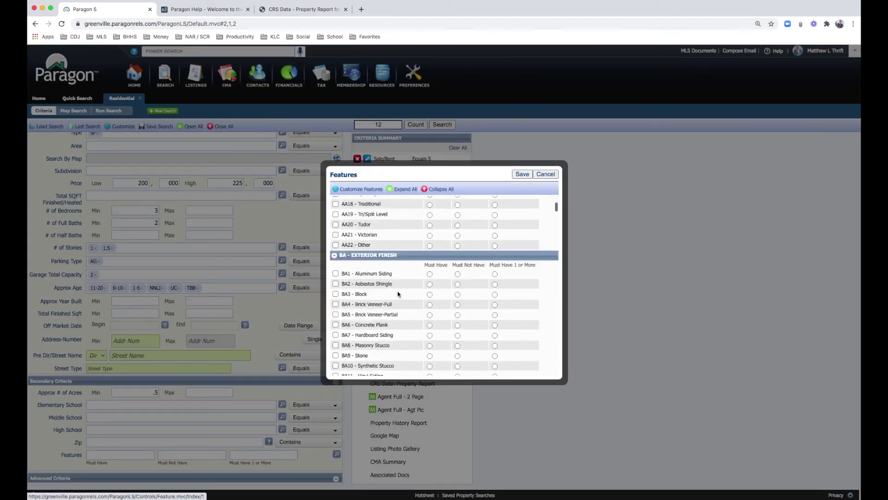
pyautogui.scroll(-5, 398, 290)
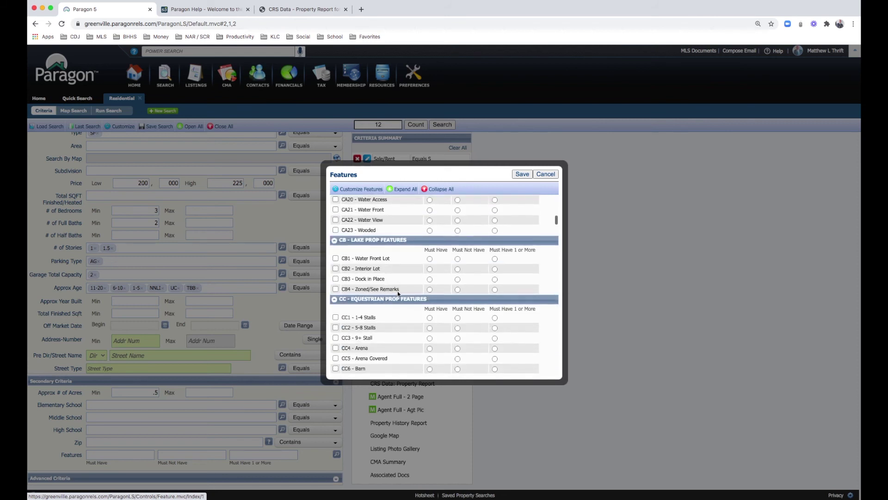
pyautogui.scroll(5, 398, 290)
pyautogui.scroll(2, 397, 290)
pyautogui.scroll(-3, 398, 290)
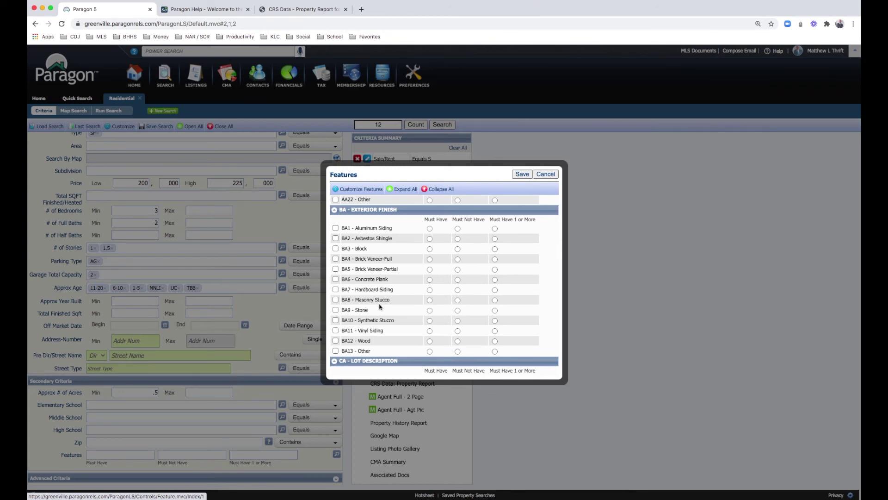
pyautogui.scroll(-6, 380, 296)
pyautogui.scroll(1, 379, 306)
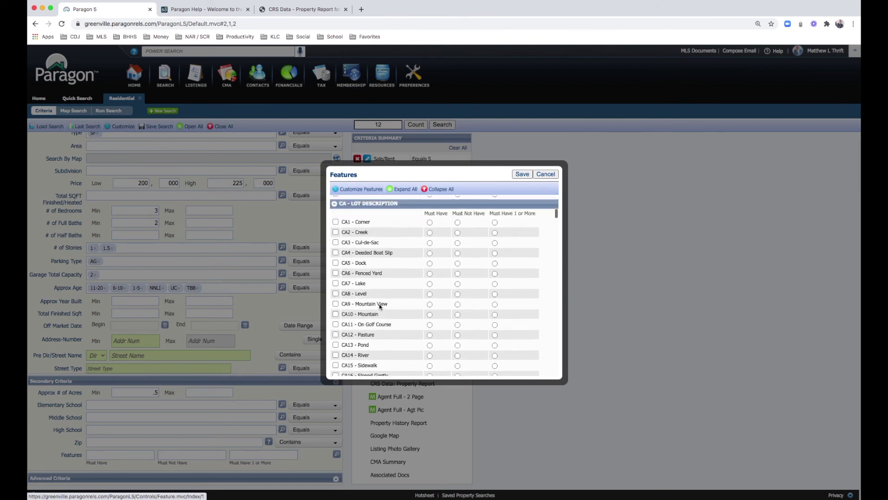
pyautogui.scroll(-3, 379, 305)
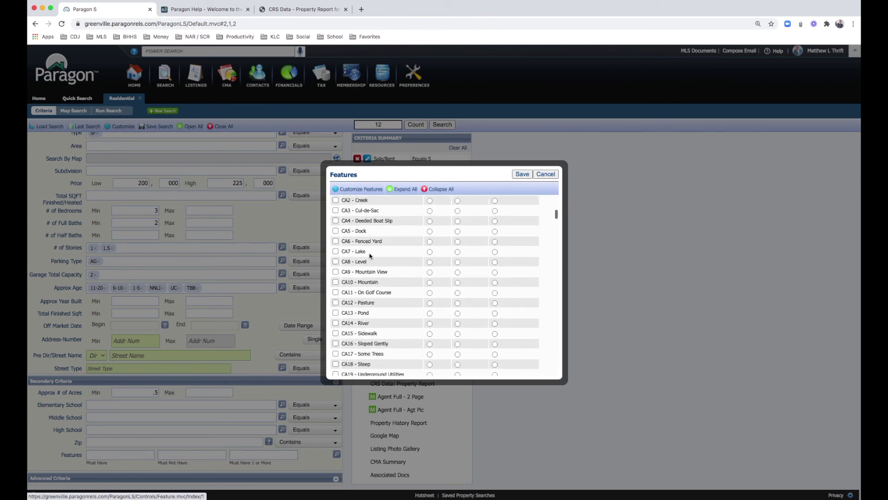
pyautogui.scroll(-5, 380, 298)
pyautogui.scroll(-10, 380, 298)
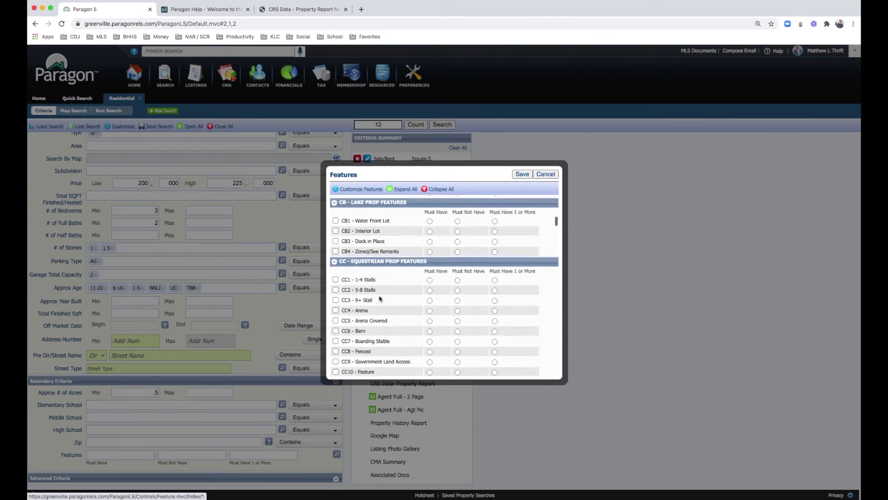
pyautogui.scroll(-7, 380, 298)
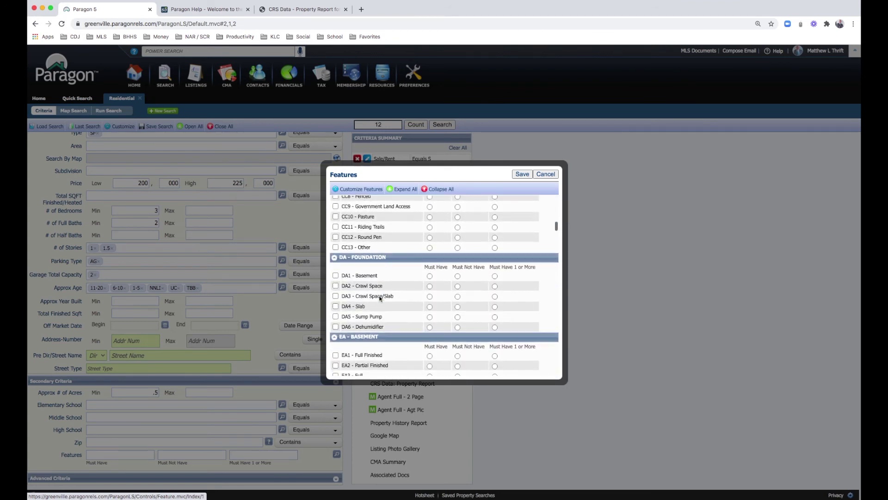
pyautogui.click(335, 306)
# Step: Add IA16 - Countertops Granite as a must-have and save the features, leaving 8 matches
pyautogui.scroll(-5, 377, 310)
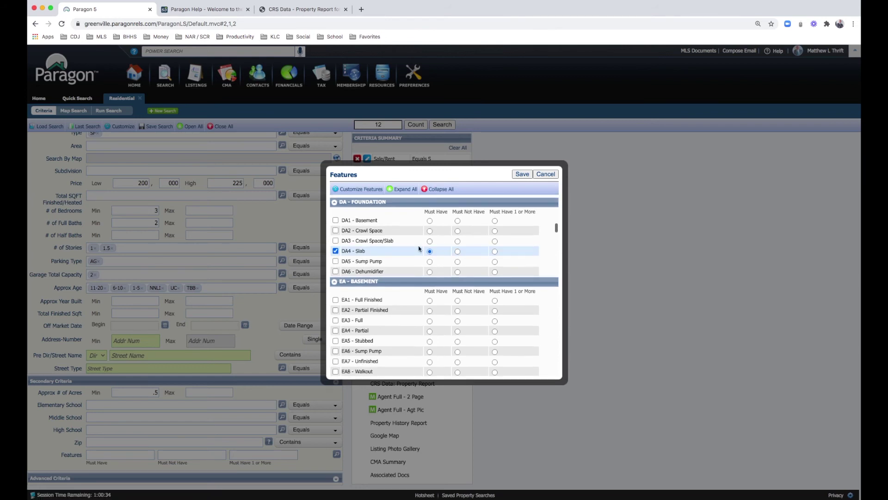
pyautogui.scroll(-20, 389, 267)
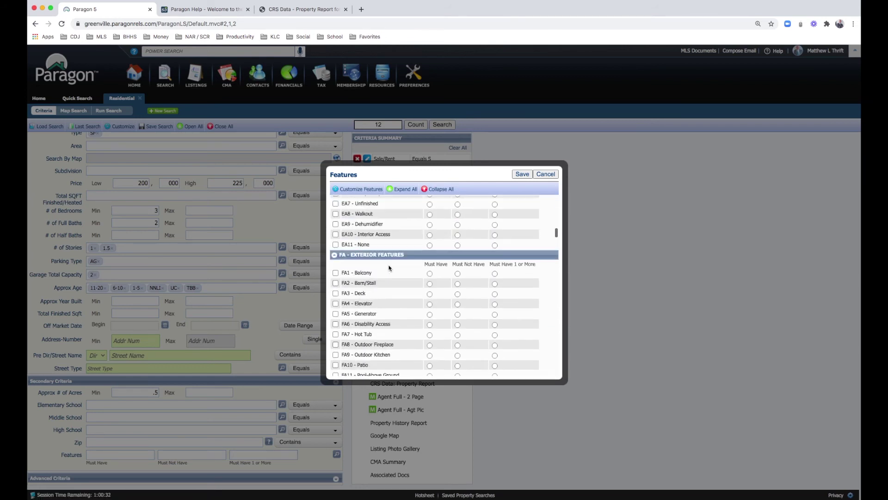
pyautogui.scroll(-15, 389, 267)
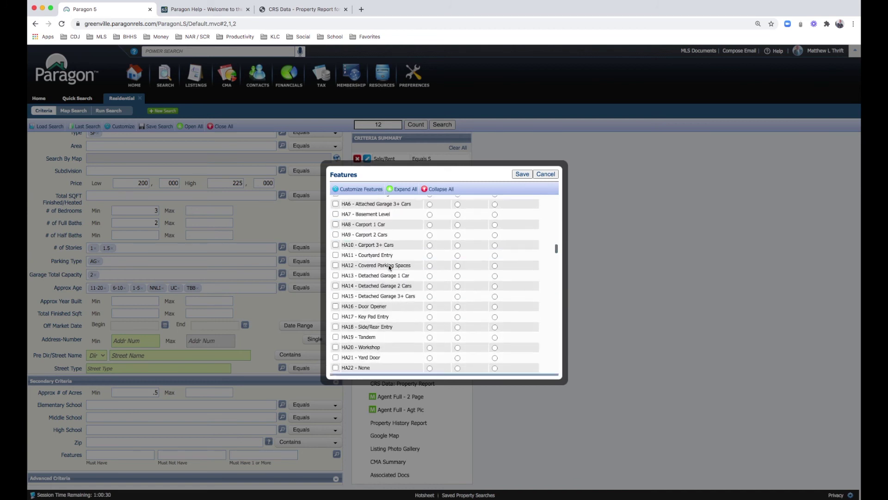
pyautogui.scroll(-15, 389, 267)
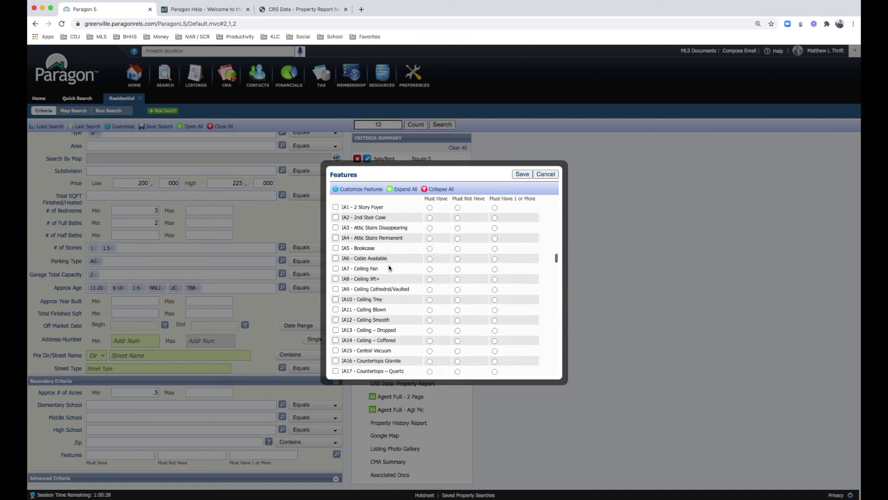
pyautogui.scroll(-5, 389, 268)
pyautogui.scroll(3, 391, 265)
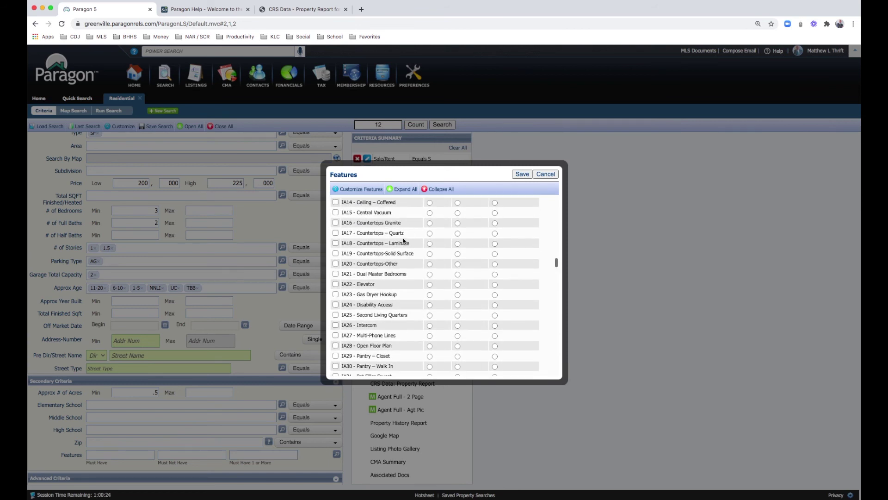
pyautogui.click(336, 224)
pyautogui.click(430, 223)
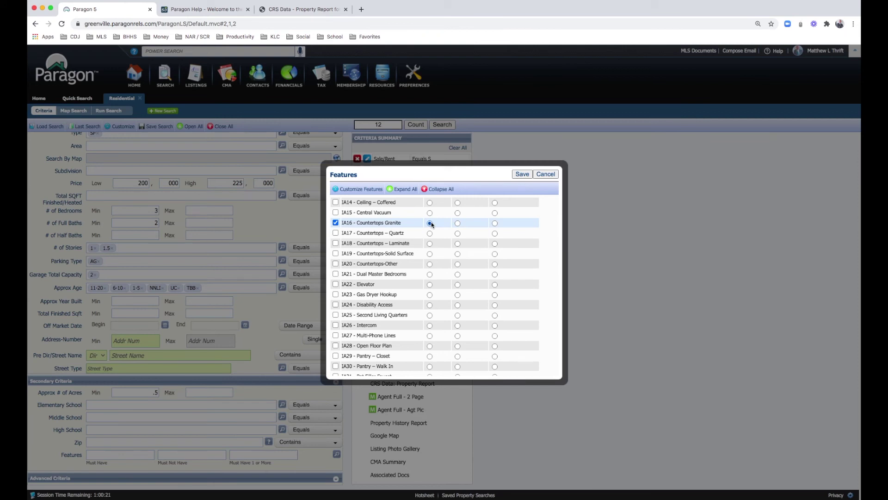
pyautogui.click(522, 174)
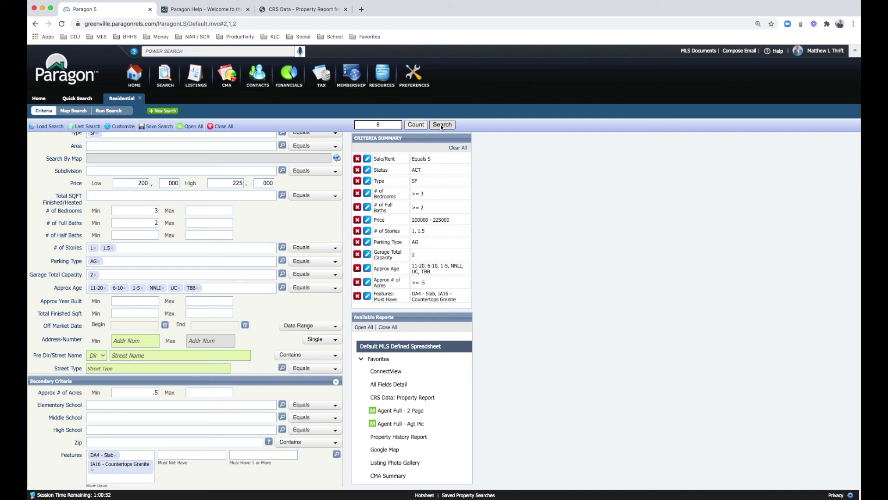
pyautogui.scroll(-1, 275, 317)
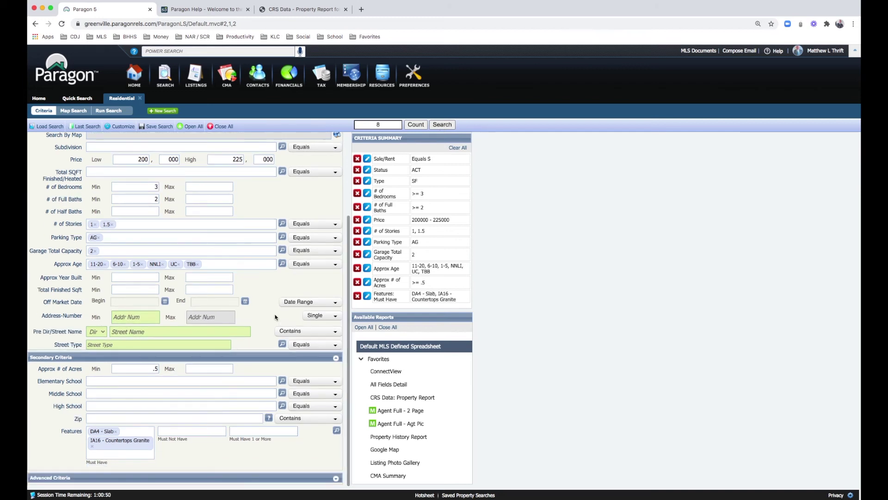
pyautogui.scroll(-2, 256, 359)
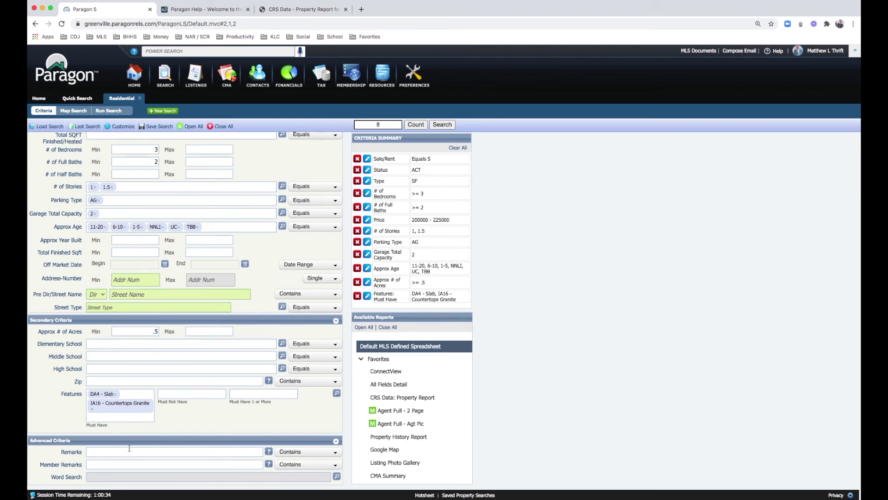
pyautogui.scroll(5, 184, 332)
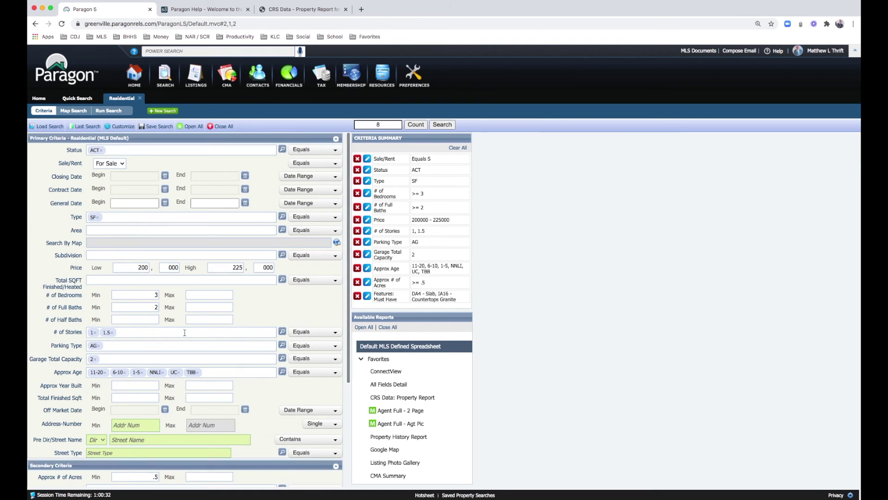
pyautogui.click(314, 205)
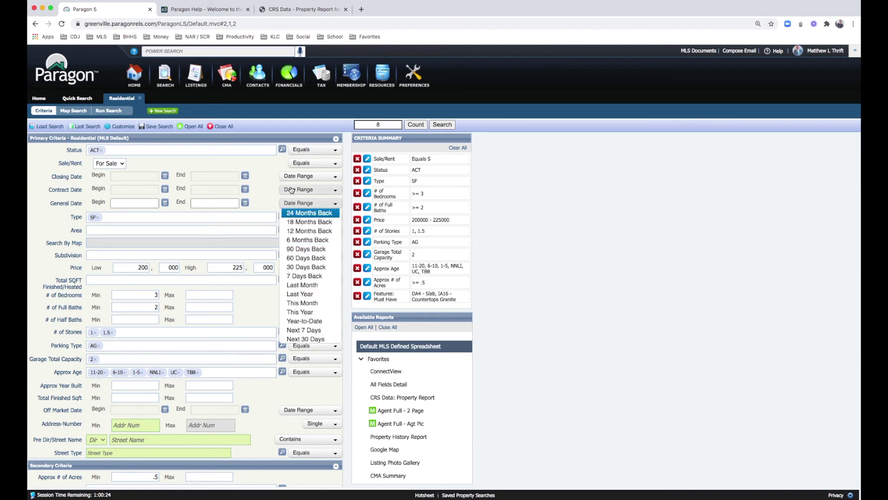
pyautogui.click(266, 181)
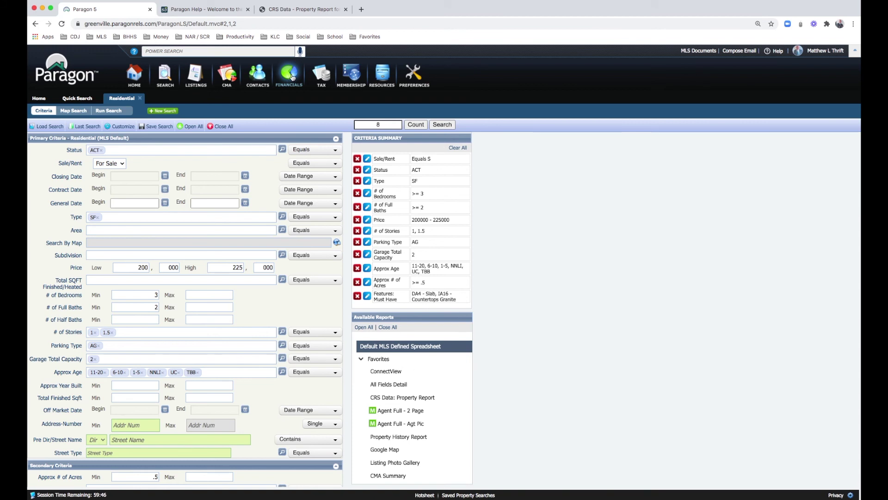
pyautogui.click(321, 75)
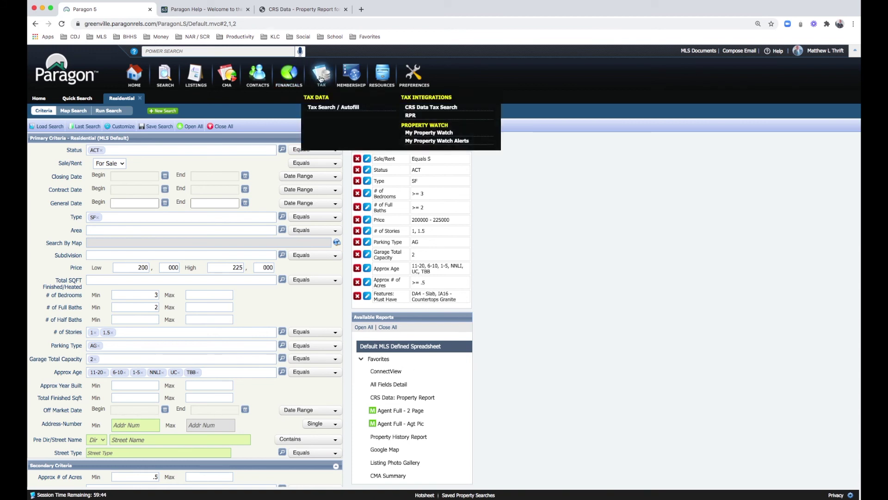
# Step: Open Agent Roster from Membership Reports, showing empty criteria with 7,416 agents
pyautogui.moveTo(351, 78)
pyautogui.moveTo(321, 75)
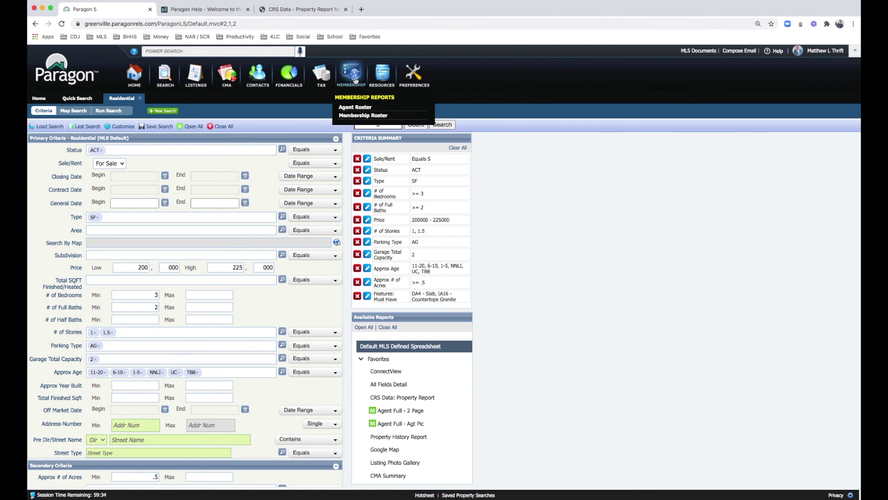
pyautogui.click(353, 107)
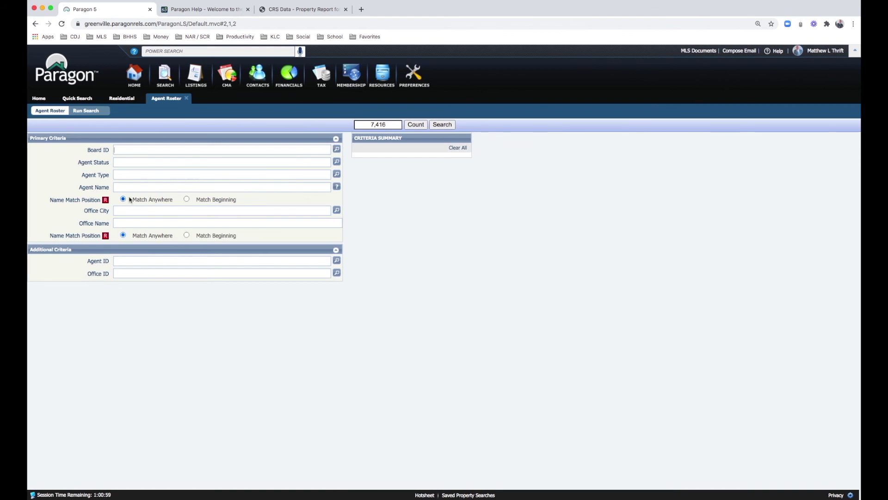
# Step: Search the Agent Roster by the agent's last name in Agent Name, listing 5 agents
pyautogui.click(127, 187)
pyautogui.write('thrift')
pyautogui.press('Return')
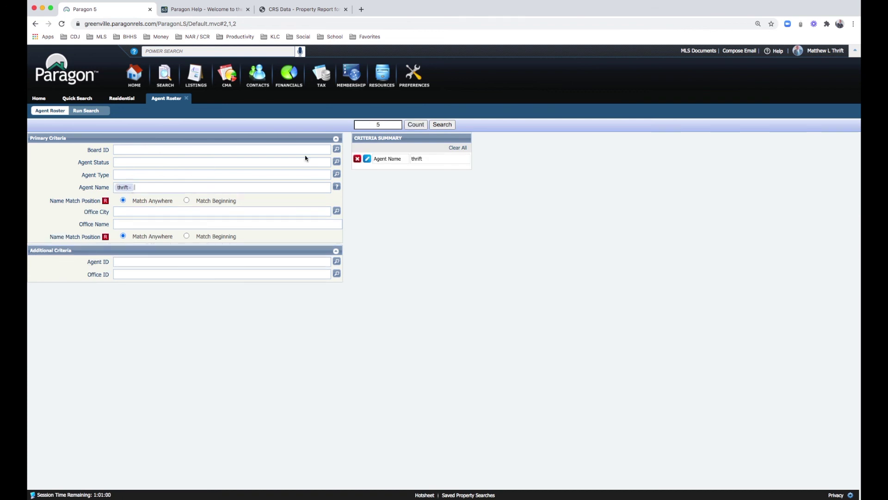
pyautogui.click(440, 124)
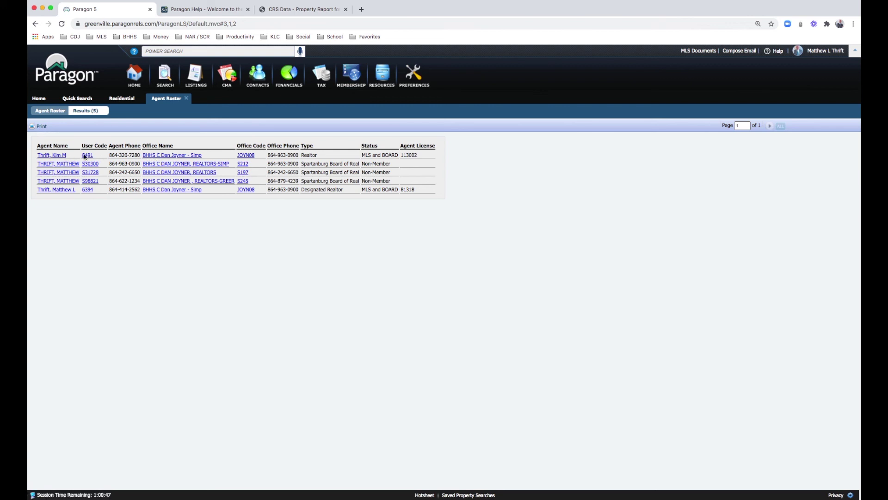
# Step: Open the last listed agent's Agent Report, review it, and close it
pyautogui.click(63, 191)
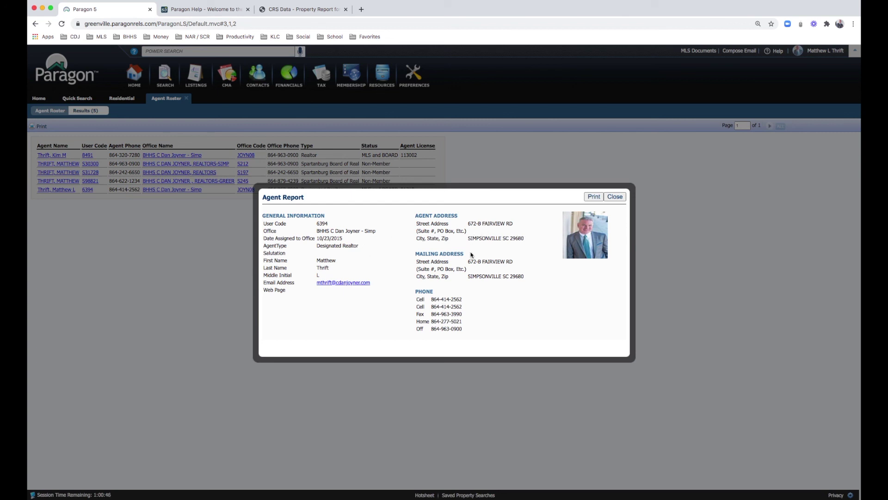
pyautogui.click(621, 199)
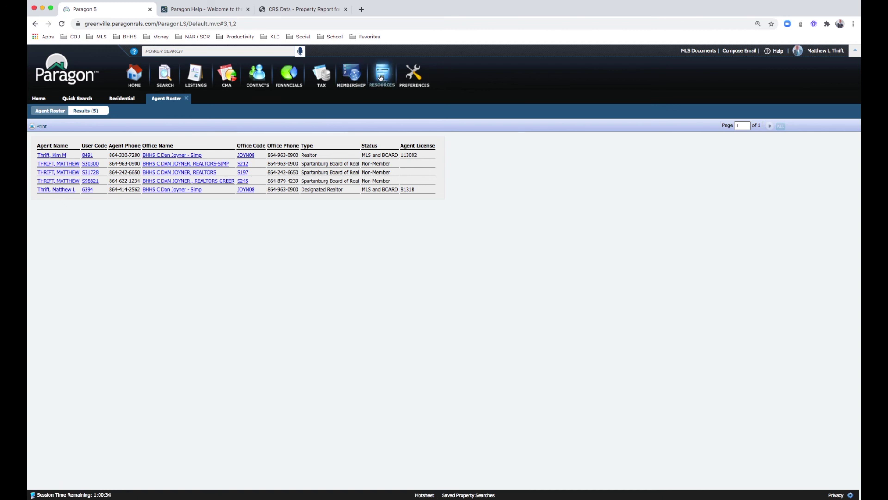
pyautogui.moveTo(380, 78)
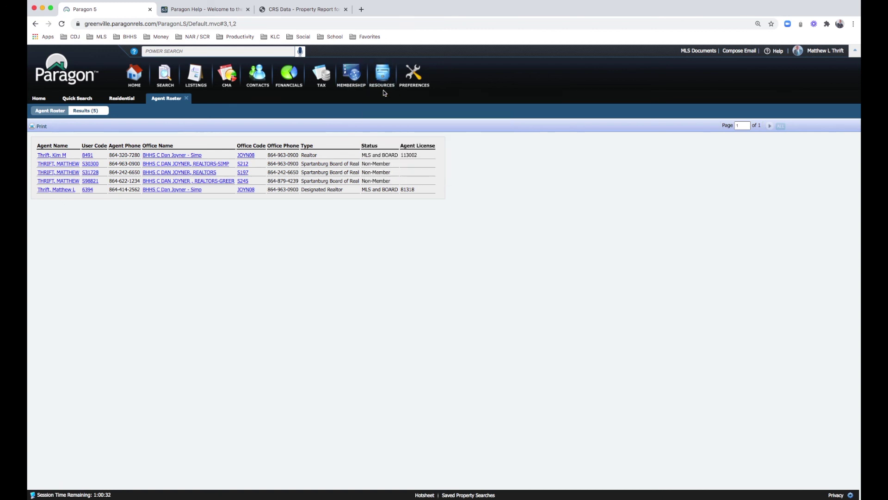